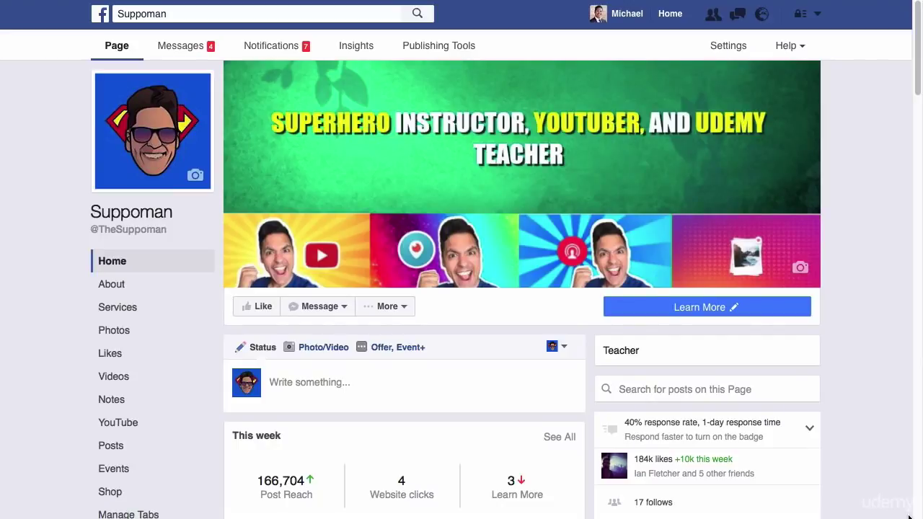
Look over the Suppoman page's promotion goals and its Promote Page and Boost post offers.
{"action": "left_click_drag", "start_coordinate": [920, 88], "coordinate": [920, 90]}
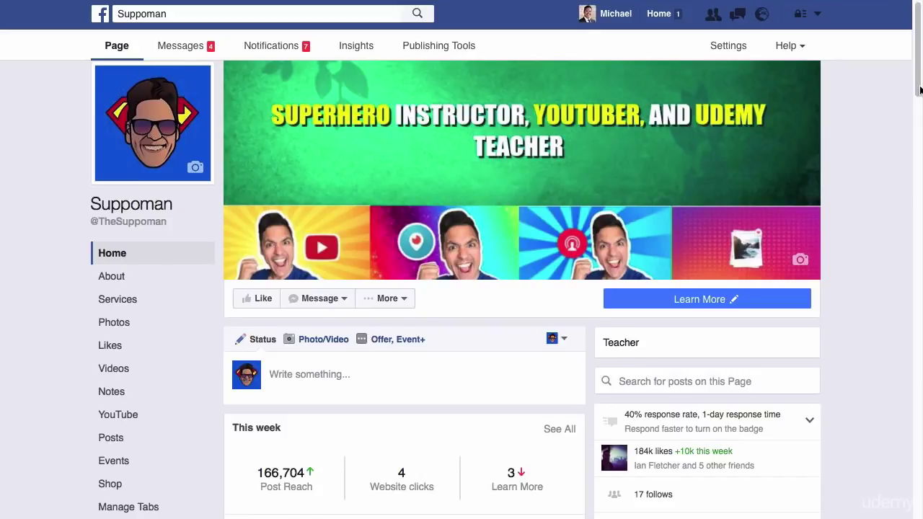
{"action": "scroll", "coordinate": [920, 89], "scroll_direction": "down", "scroll_amount": 1}
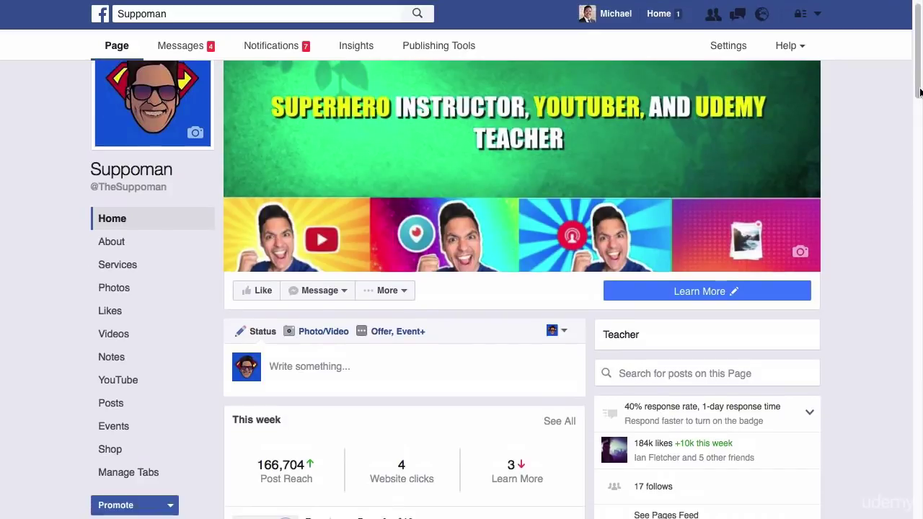
{"action": "left_click", "coordinate": [160, 508]}
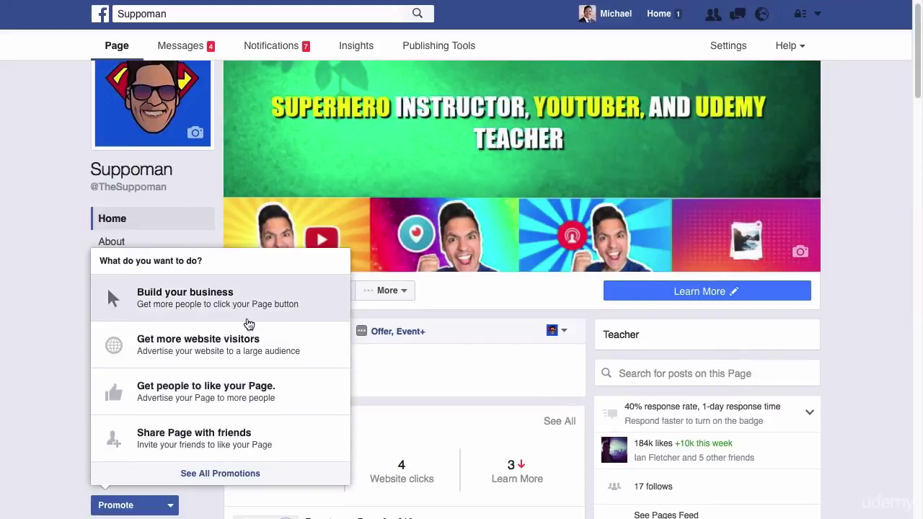
{"action": "left_click", "coordinate": [884, 154]}
{"action": "scroll", "coordinate": [918, 95], "scroll_direction": "down", "scroll_amount": 1}
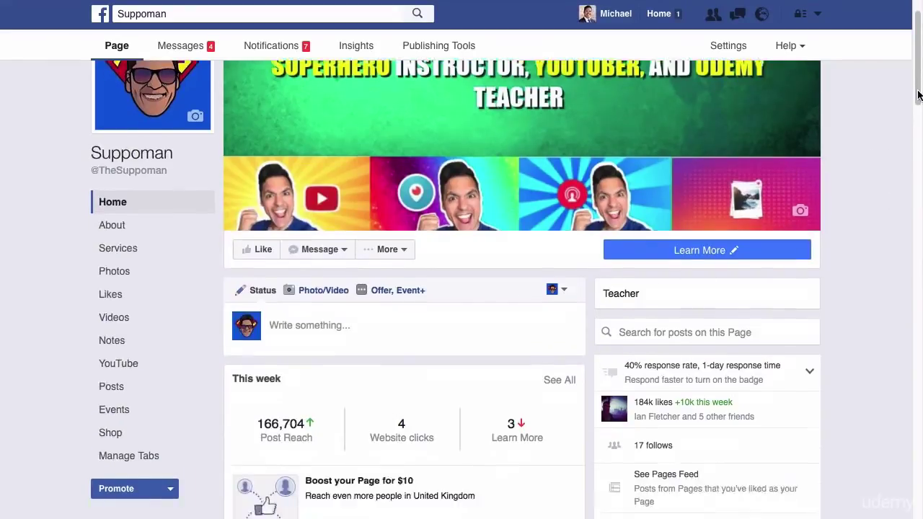
{"action": "scroll", "coordinate": [919, 95], "scroll_direction": "down", "scroll_amount": 5}
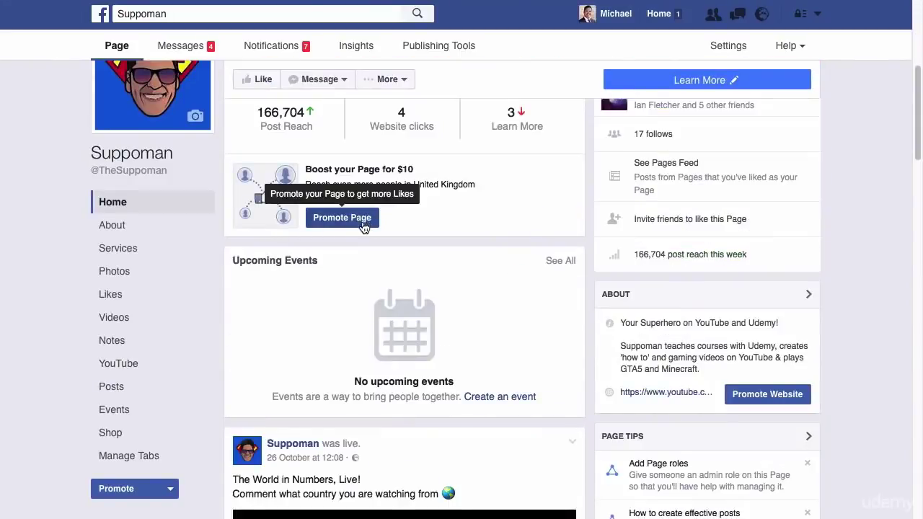
{"action": "scroll", "coordinate": [910, 221], "scroll_direction": "down", "scroll_amount": 7}
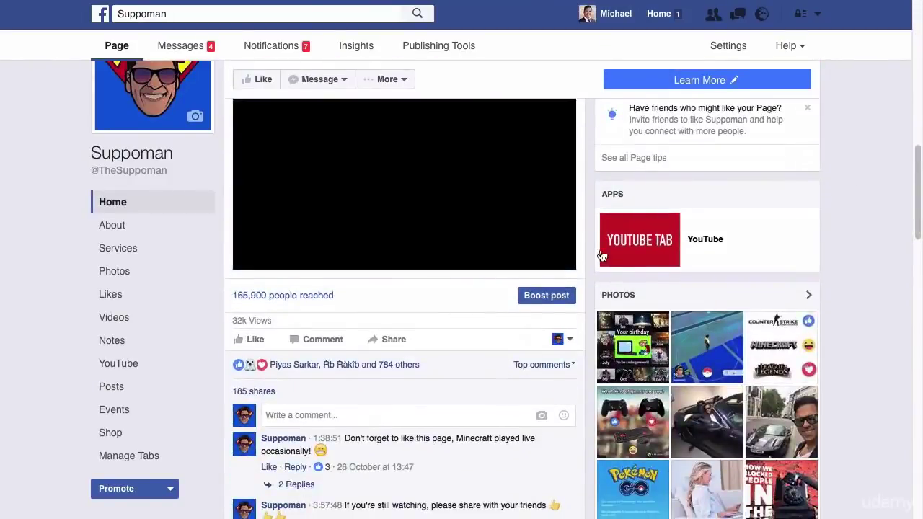
Examine the Suppoman page's promotion goals again, including business building, website visitors and page likes.
{"action": "left_click", "coordinate": [146, 500]}
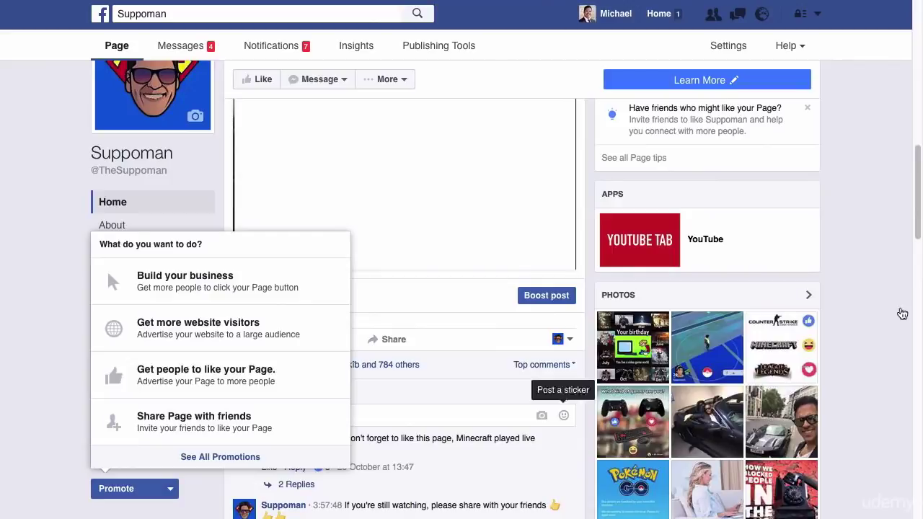
{"action": "scroll", "coordinate": [917, 159], "scroll_direction": "up", "scroll_amount": 3}
{"action": "scroll", "coordinate": [917, 159], "scroll_direction": "up", "scroll_amount": 8}
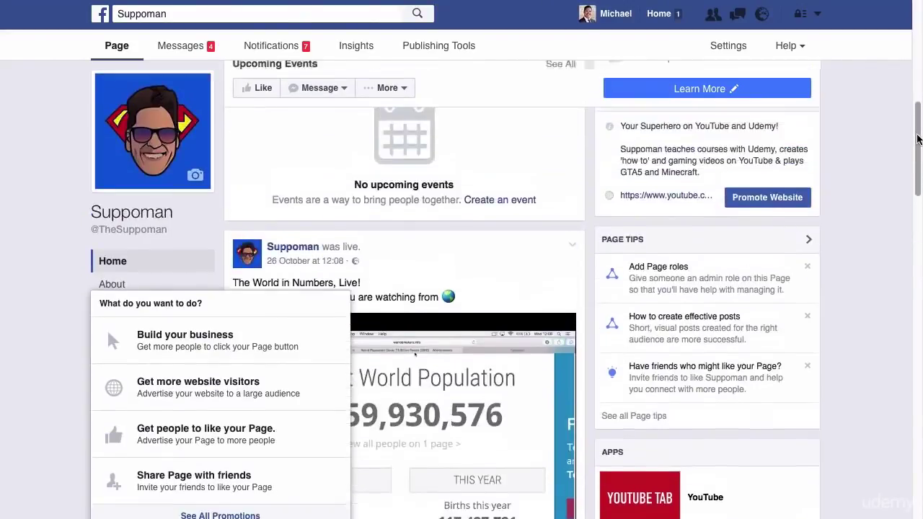
{"action": "left_click", "coordinate": [889, 114]}
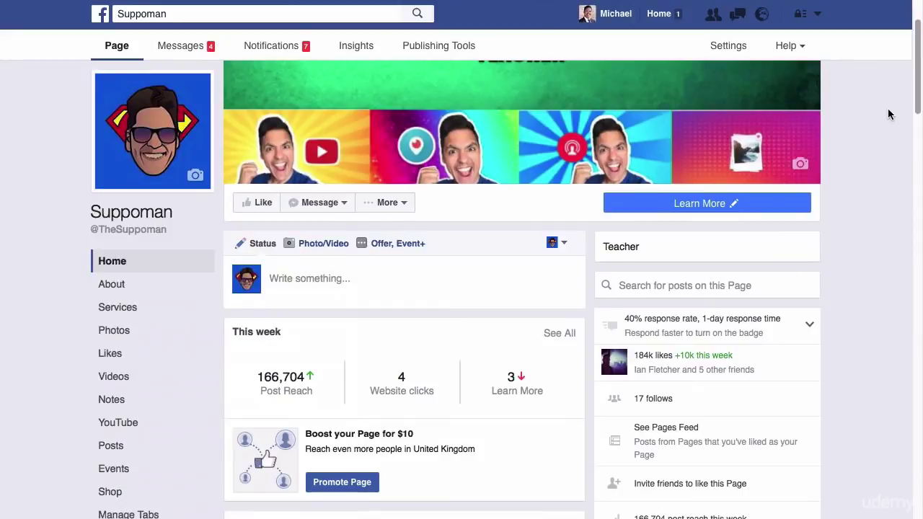
{"action": "scroll", "coordinate": [916, 80], "scroll_direction": "up", "scroll_amount": 2}
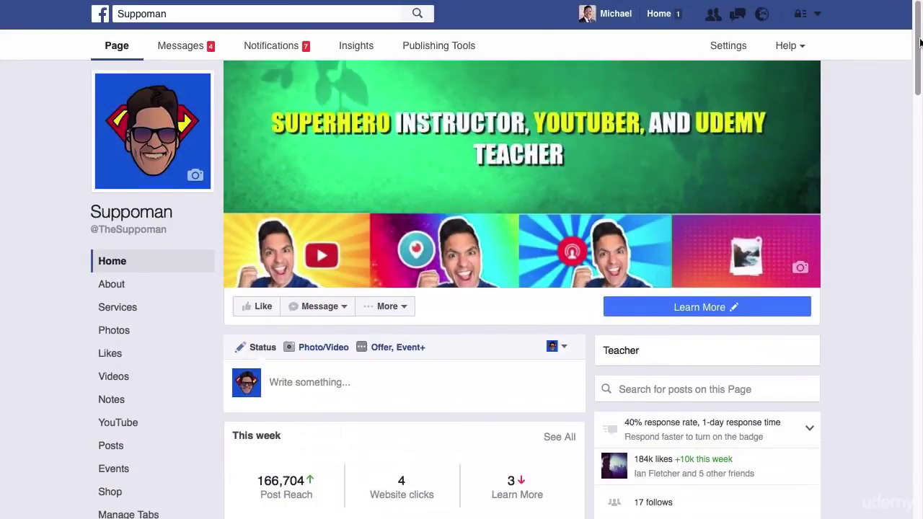
{"action": "left_click", "coordinate": [626, 352]}
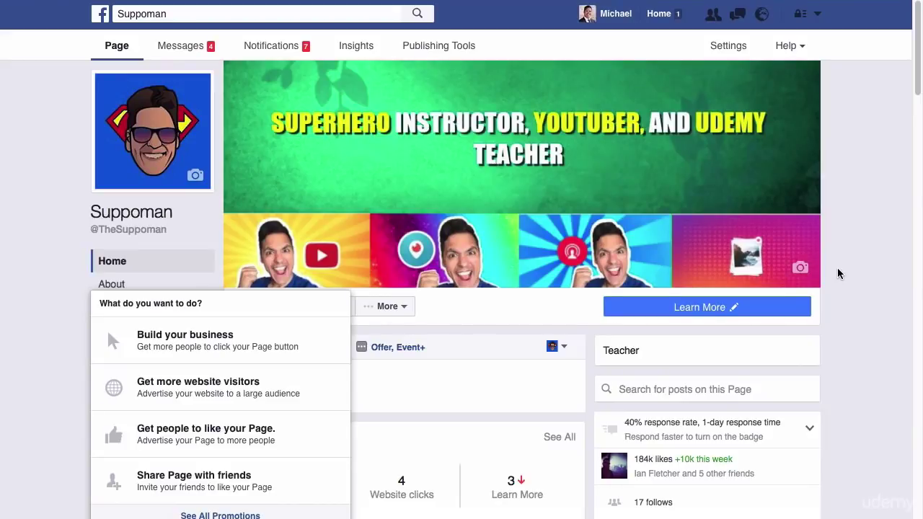
{"action": "scroll", "coordinate": [838, 273], "scroll_direction": "down", "scroll_amount": 1}
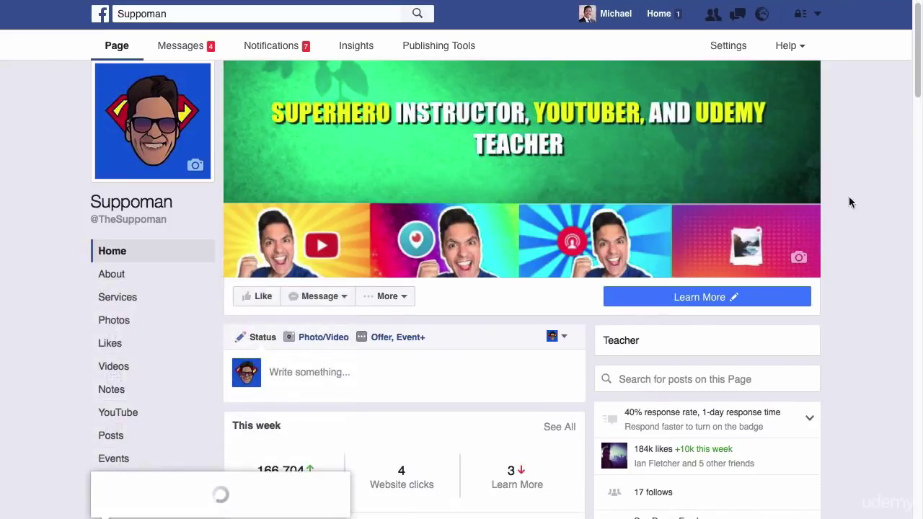
{"action": "scroll", "coordinate": [724, 148], "scroll_direction": "down", "scroll_amount": 3}
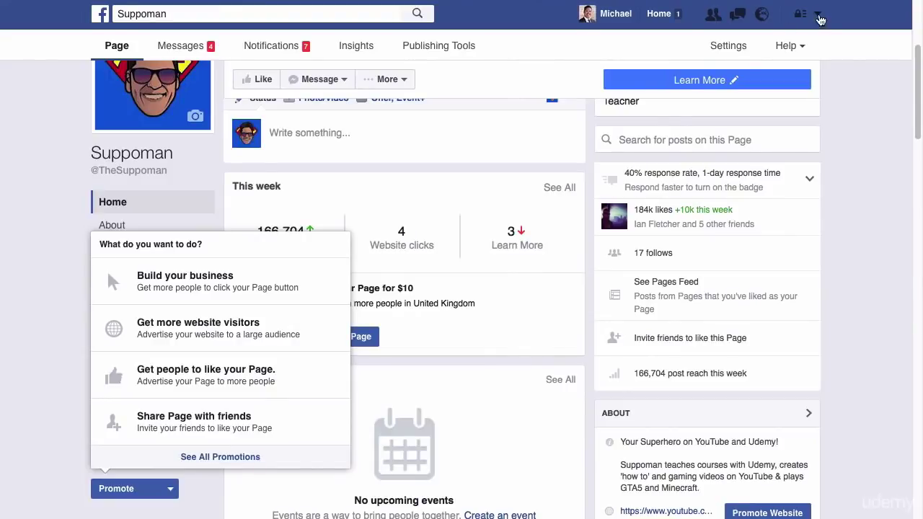
Check the account's page and advert management options, and go to the personal news feed.
{"action": "left_click", "coordinate": [818, 15]}
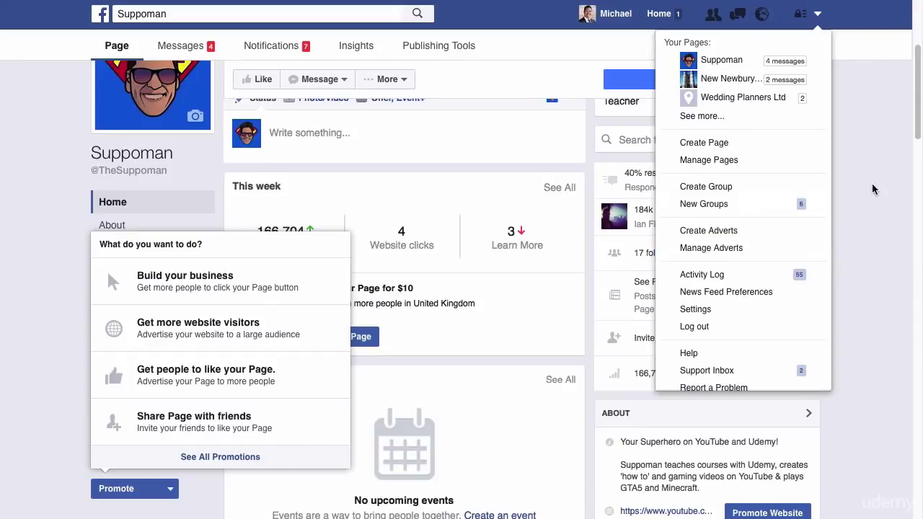
{"action": "left_click", "coordinate": [654, 37]}
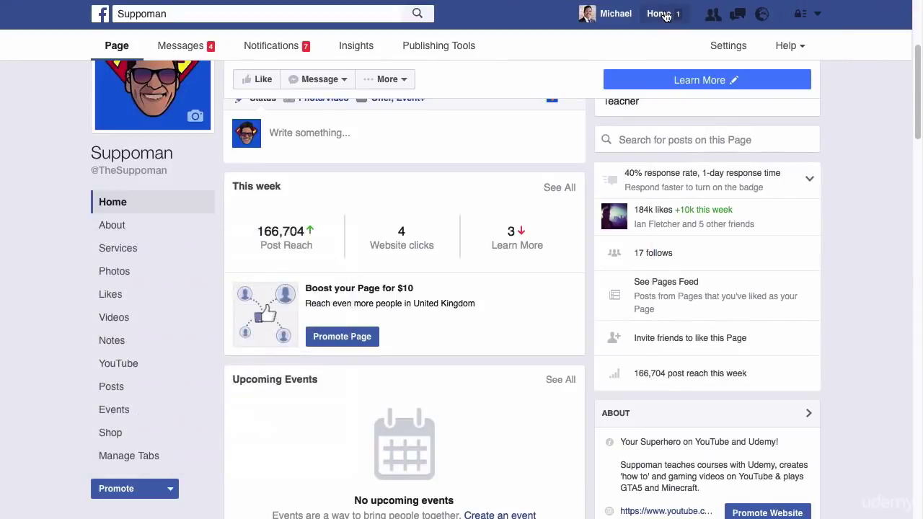
{"action": "left_click", "coordinate": [665, 15]}
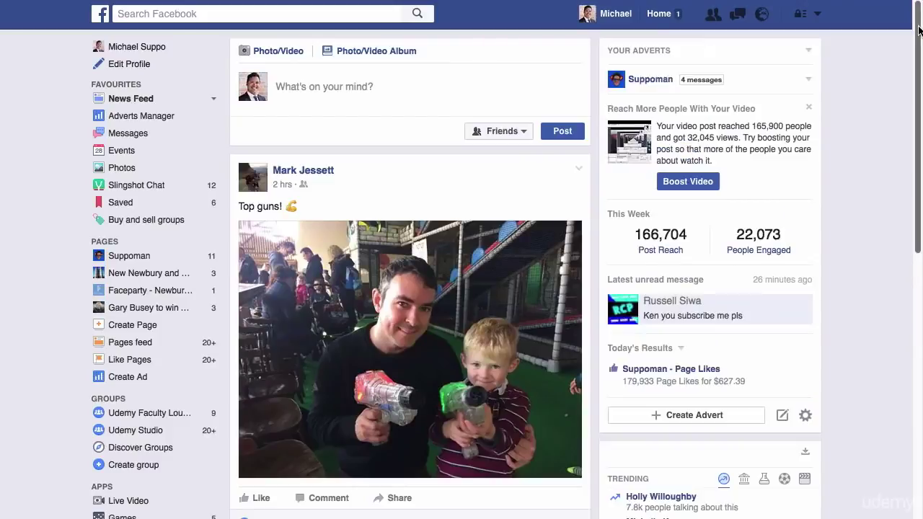
Check the favourites options of the Live Video and Adverts Manager shortcuts on the news feed.
{"action": "left_click_drag", "start_coordinate": [920, 30], "coordinate": [920, 30]}
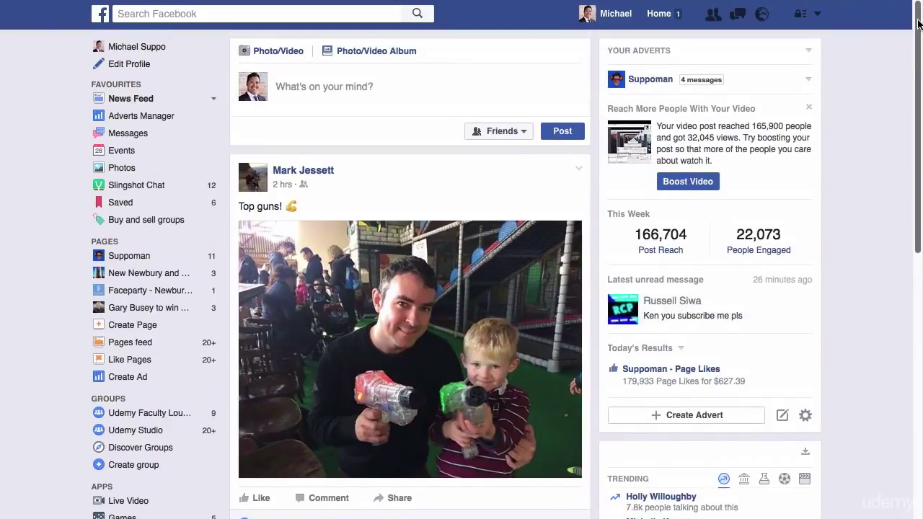
{"action": "left_click_drag", "start_coordinate": [920, 124], "coordinate": [920, 151]}
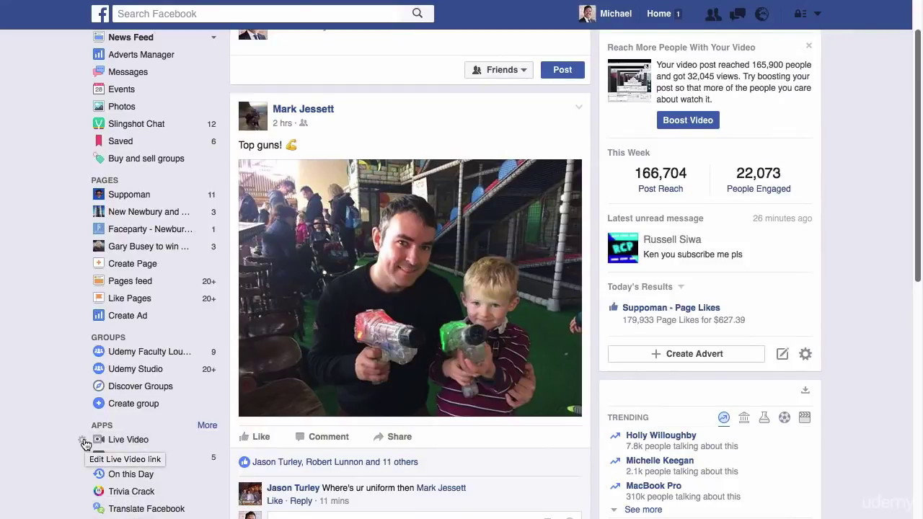
{"action": "left_click", "coordinate": [85, 443]}
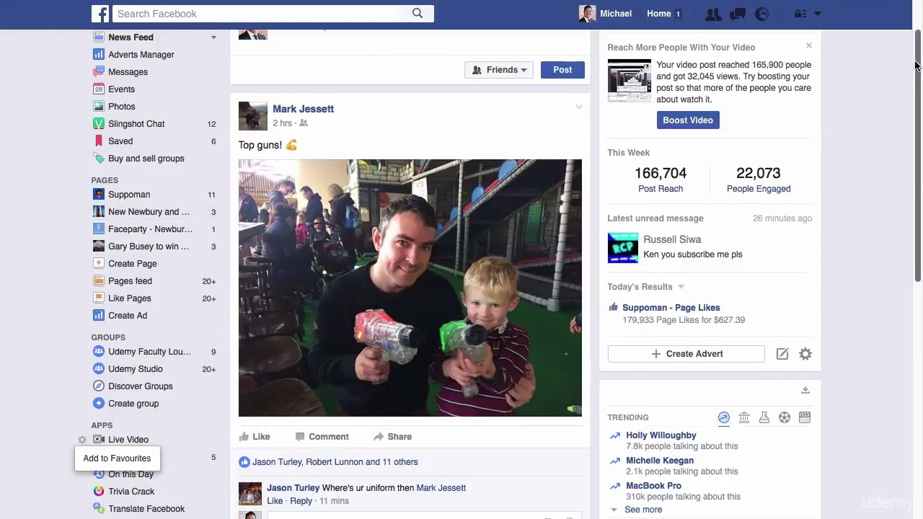
{"action": "scroll", "coordinate": [915, 44], "scroll_direction": "up", "scroll_amount": 2}
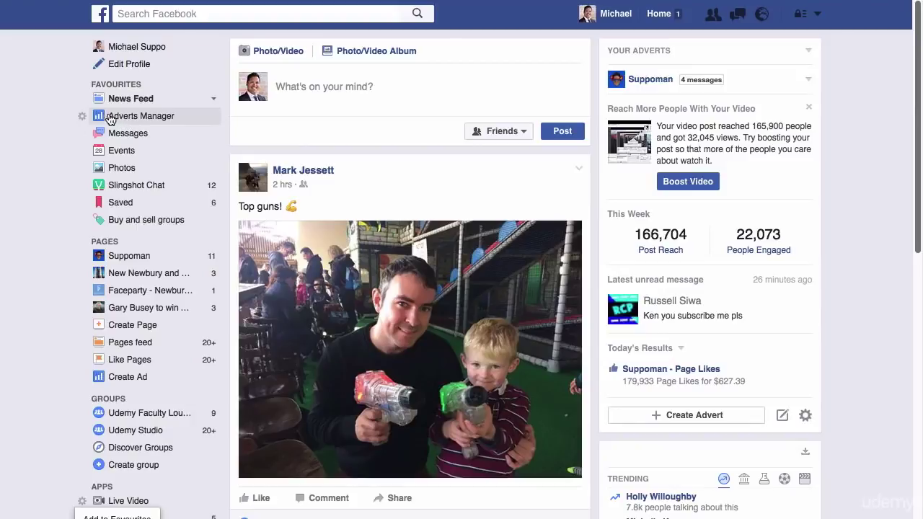
{"action": "left_click", "coordinate": [84, 116]}
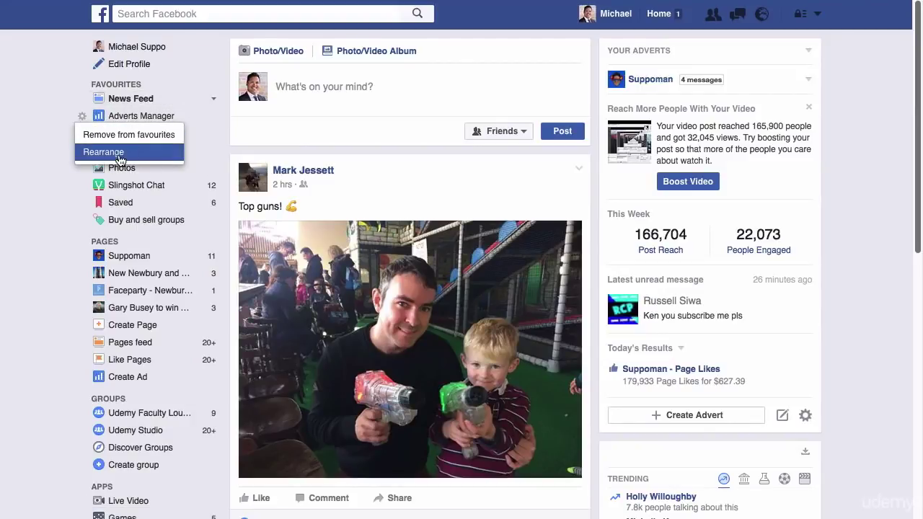
{"action": "left_click", "coordinate": [51, 149]}
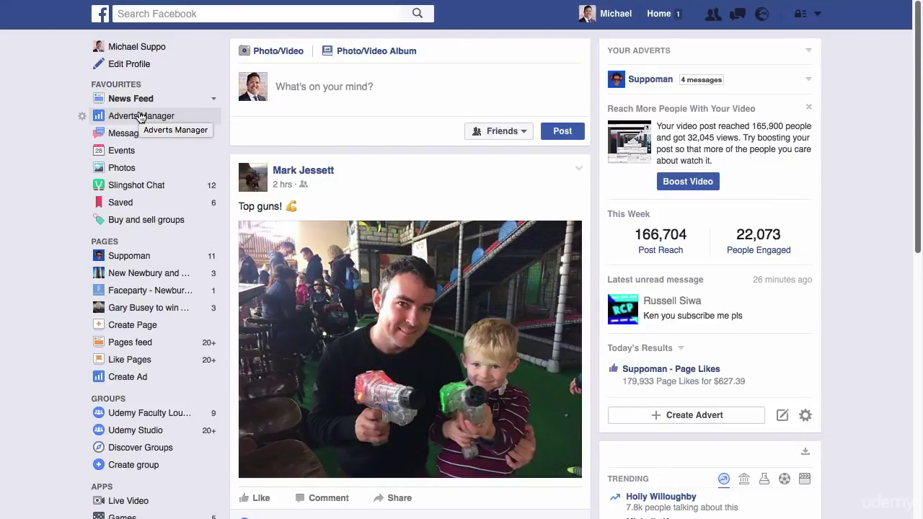
Open Adverts Manager from the favourites and look over the account's campaign list.
{"action": "left_click", "coordinate": [141, 117]}
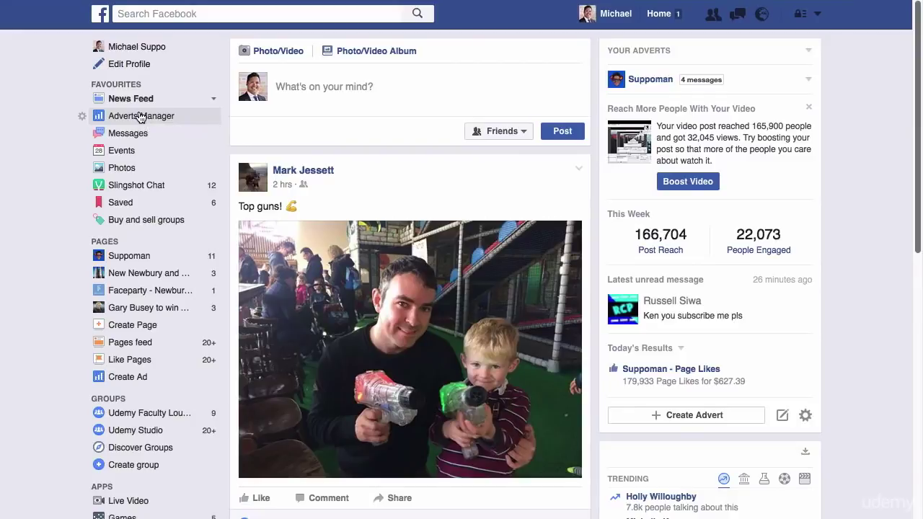
{"action": "left_click", "coordinate": [141, 117]}
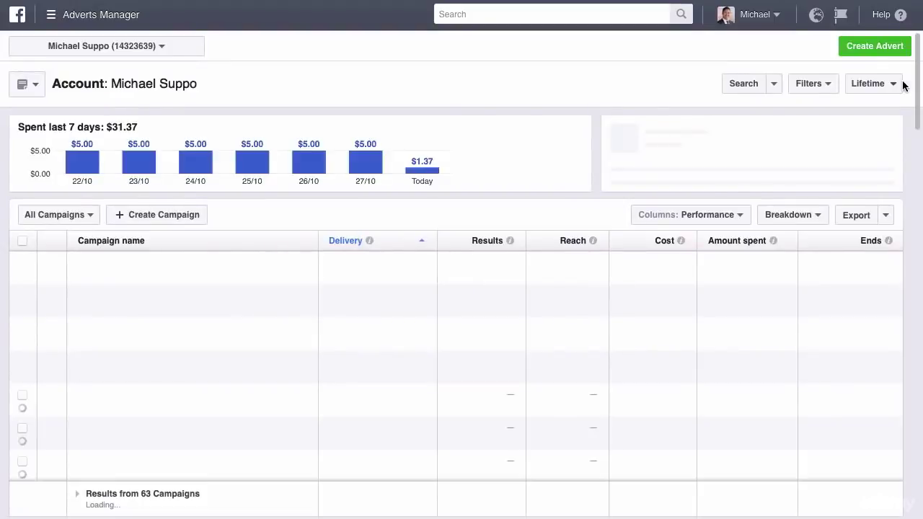
{"action": "scroll", "coordinate": [919, 88], "scroll_direction": "down", "scroll_amount": 1}
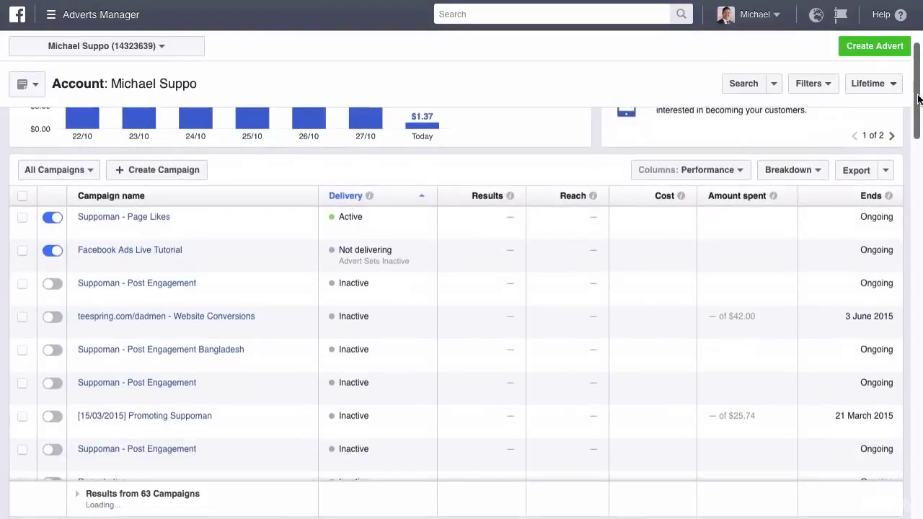
{"action": "scroll", "coordinate": [919, 68], "scroll_direction": "up", "scroll_amount": 1}
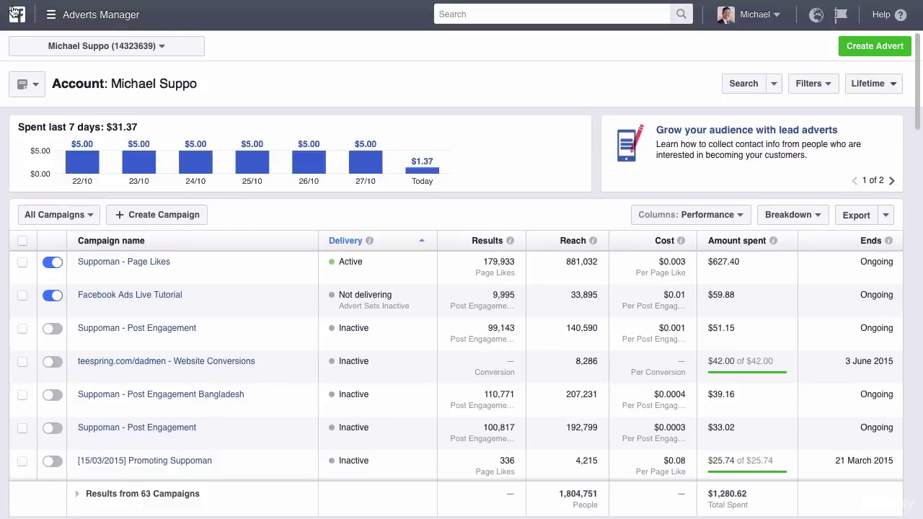
Show all advertising tools and review the Plan, Create & Manage, and Measure & Report groups.
{"action": "left_click", "coordinate": [57, 16]}
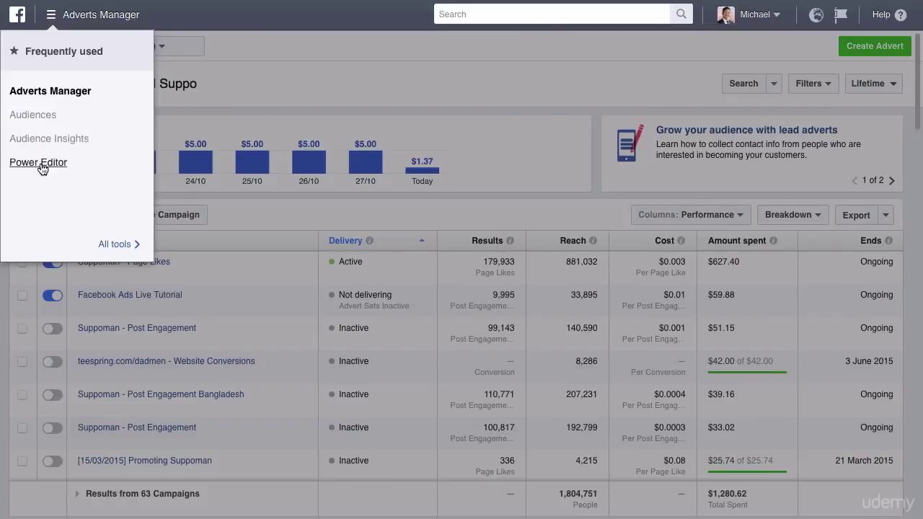
{"action": "left_click", "coordinate": [116, 244]}
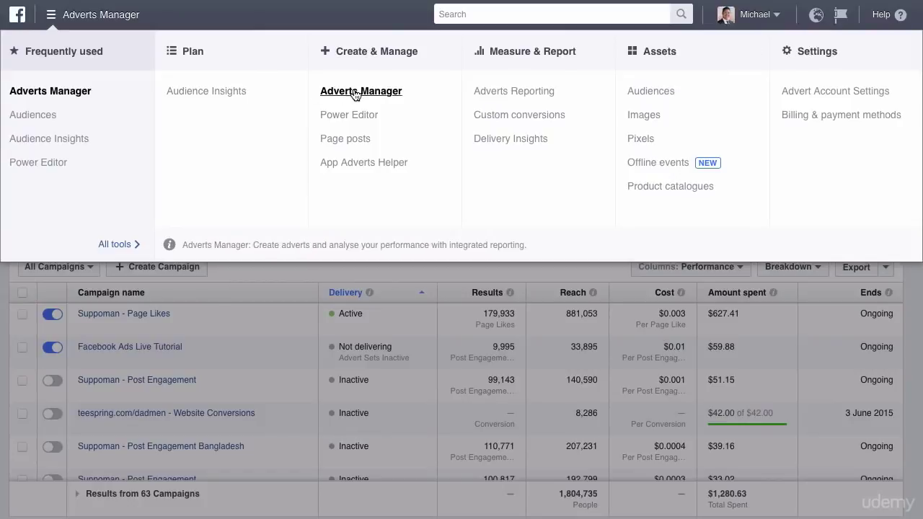
{"action": "double_click", "coordinate": [186, 51]}
{"action": "left_click_drag", "start_coordinate": [344, 51], "coordinate": [579, 52]}
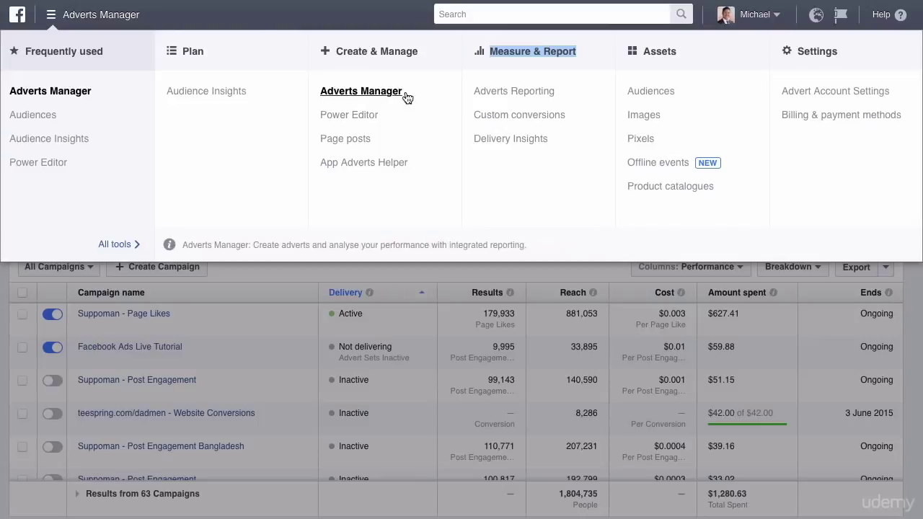
{"action": "scroll", "coordinate": [371, 163], "scroll_direction": "down", "scroll_amount": 1}
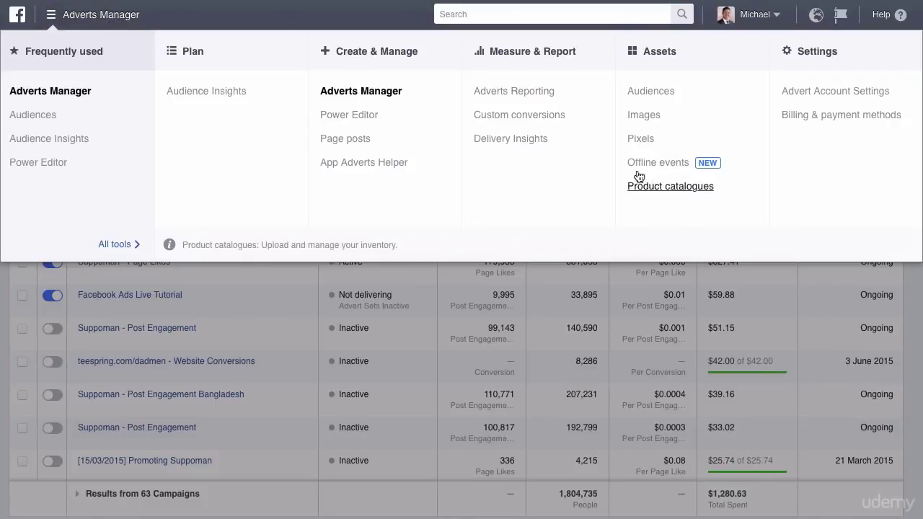
Open the Audiences asset tool and look over the saved and lookalike audiences.
{"action": "left_click", "coordinate": [671, 94]}
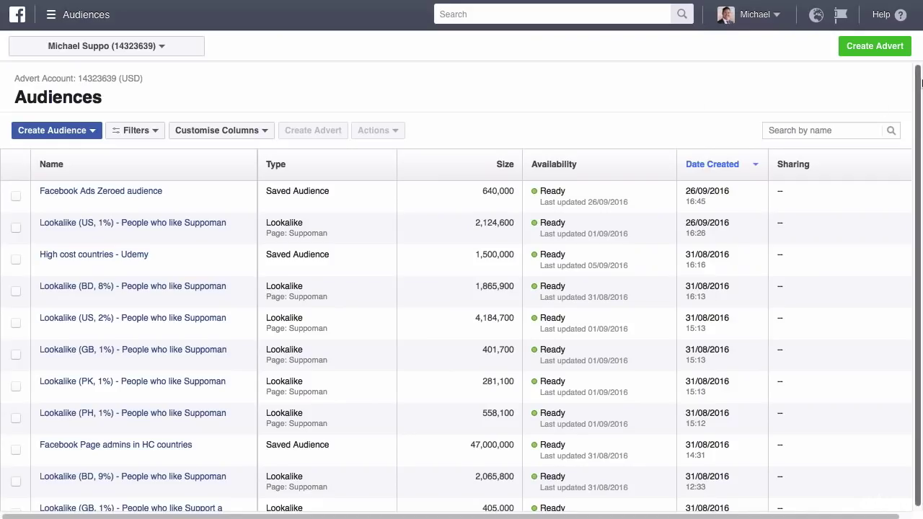
{"action": "scroll", "coordinate": [919, 90], "scroll_direction": "down", "scroll_amount": 1}
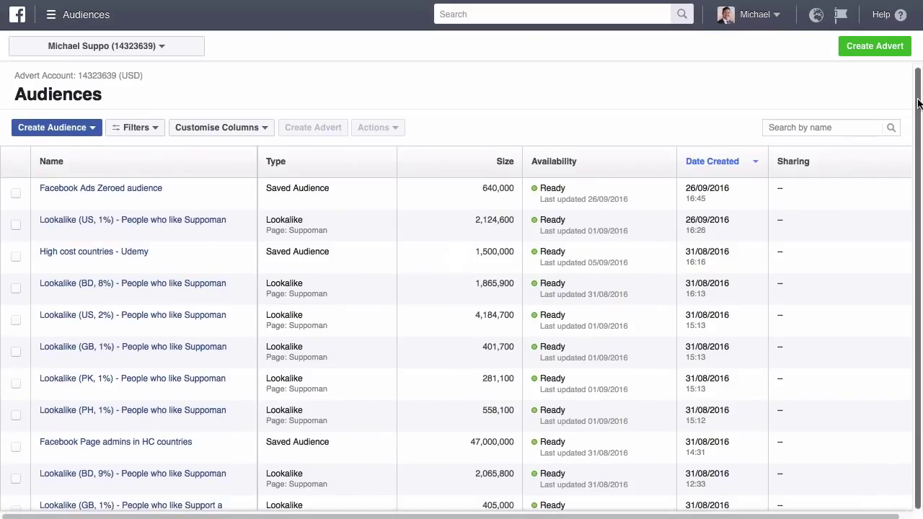
{"action": "scroll", "coordinate": [918, 103], "scroll_direction": "up", "scroll_amount": 1}
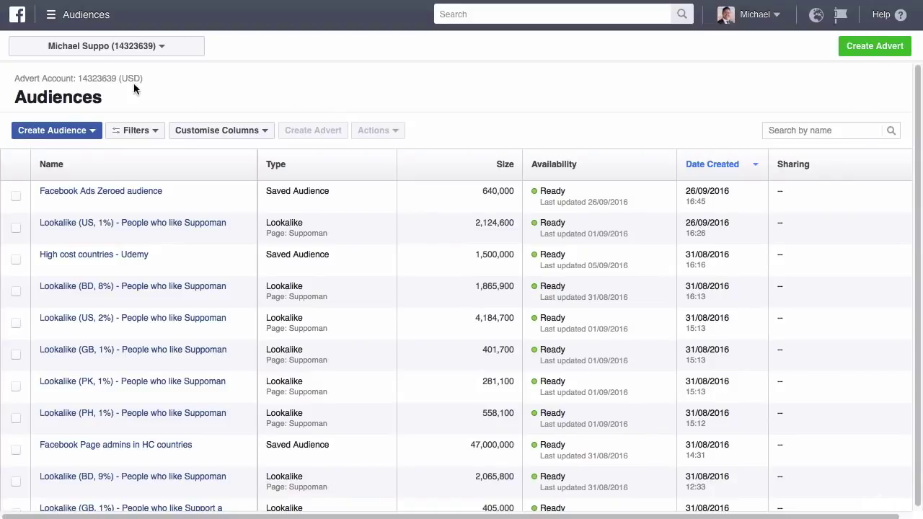
Return from Audiences to the Adverts Manager campaign overview.
{"action": "left_click", "coordinate": [50, 17]}
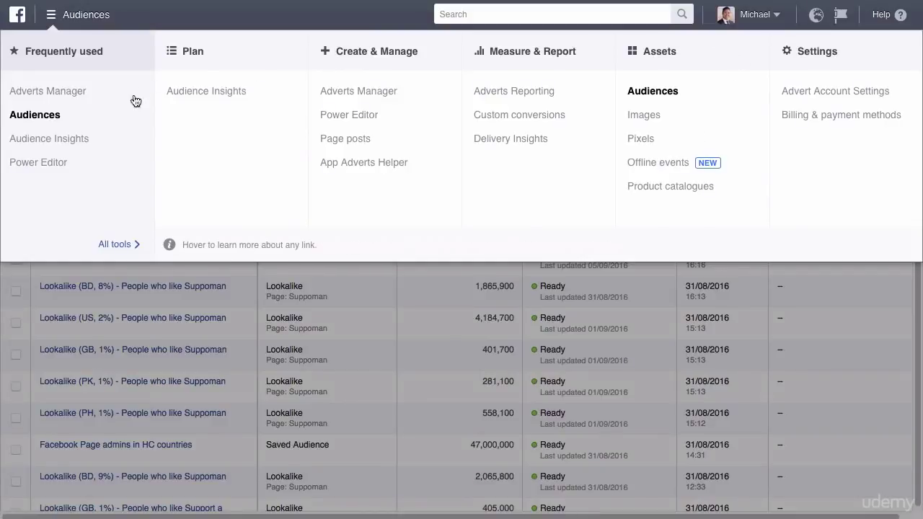
{"action": "left_click", "coordinate": [73, 98]}
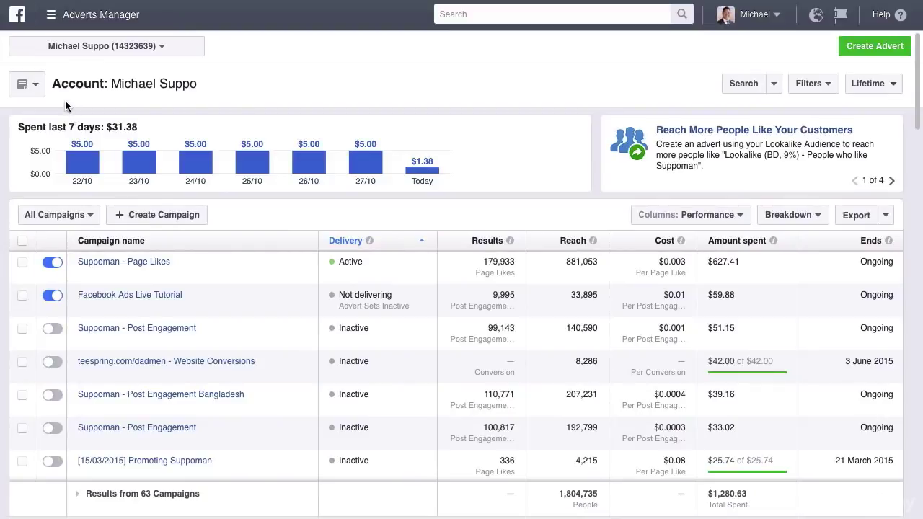
Check which personal advert accounts are available in the account selector.
{"action": "left_click", "coordinate": [154, 50]}
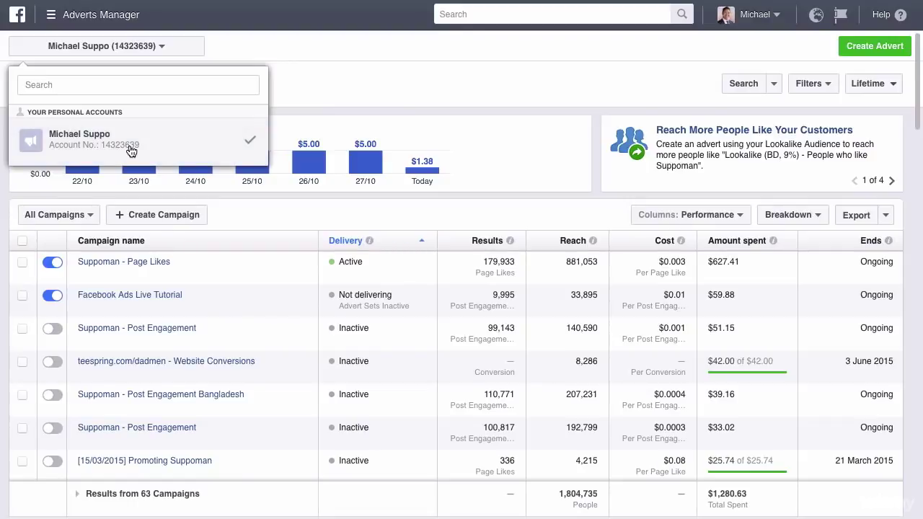
{"action": "left_click", "coordinate": [298, 92]}
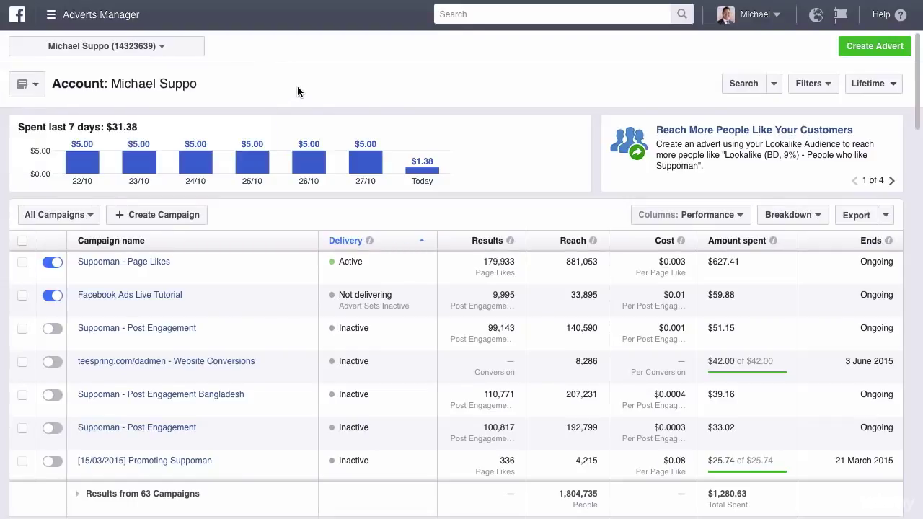
{"action": "left_click", "coordinate": [34, 85]}
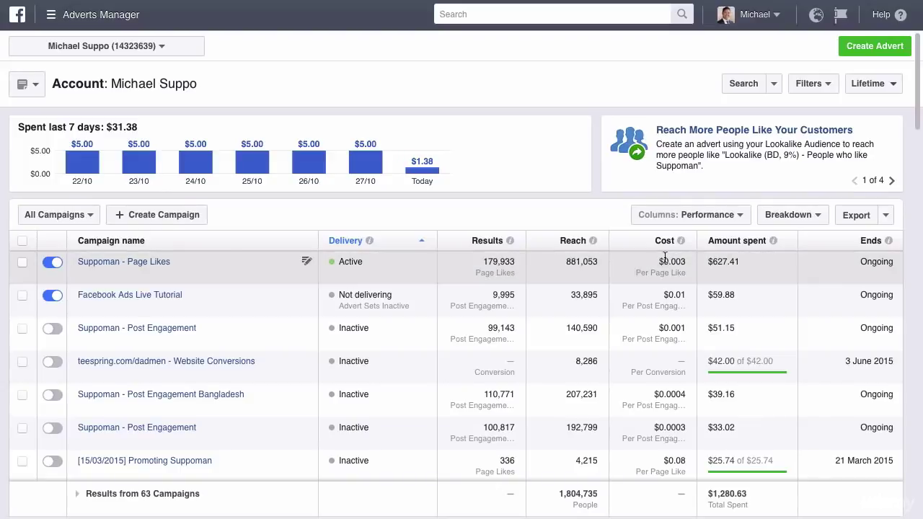
Examine the cost, amount spent and results figures of the Suppoman - Page Likes campaign.
{"action": "left_click_drag", "start_coordinate": [686, 262], "coordinate": [660, 261]}
{"action": "left_click_drag", "start_coordinate": [744, 262], "coordinate": [700, 267]}
{"action": "left_click_drag", "start_coordinate": [515, 261], "coordinate": [477, 261]}
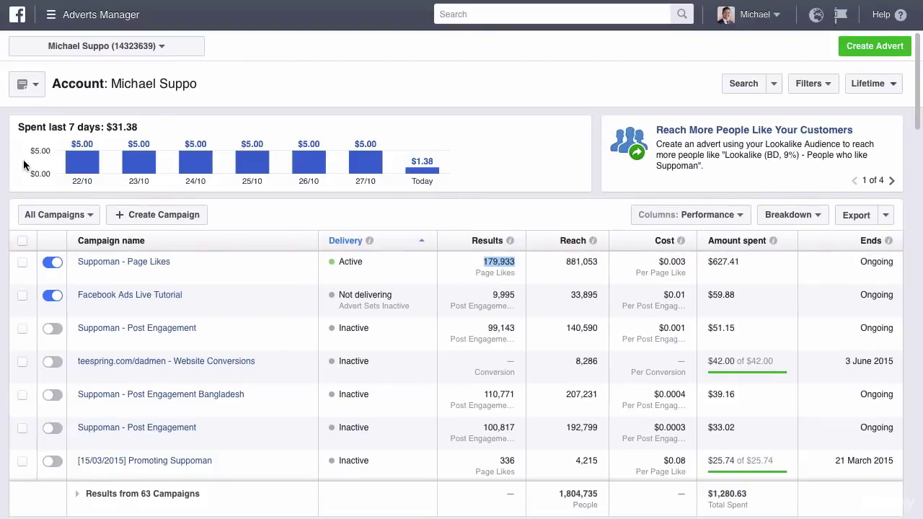
{"action": "left_click", "coordinate": [440, 146]}
Check the table's listing levels and its campaign summary row, and list all advert sets.
{"action": "left_click", "coordinate": [69, 218]}
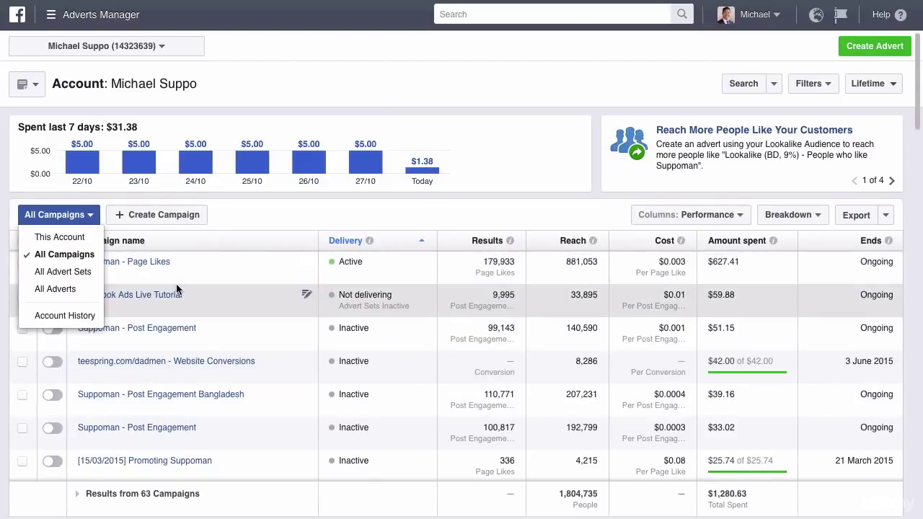
{"action": "left_click", "coordinate": [247, 214]}
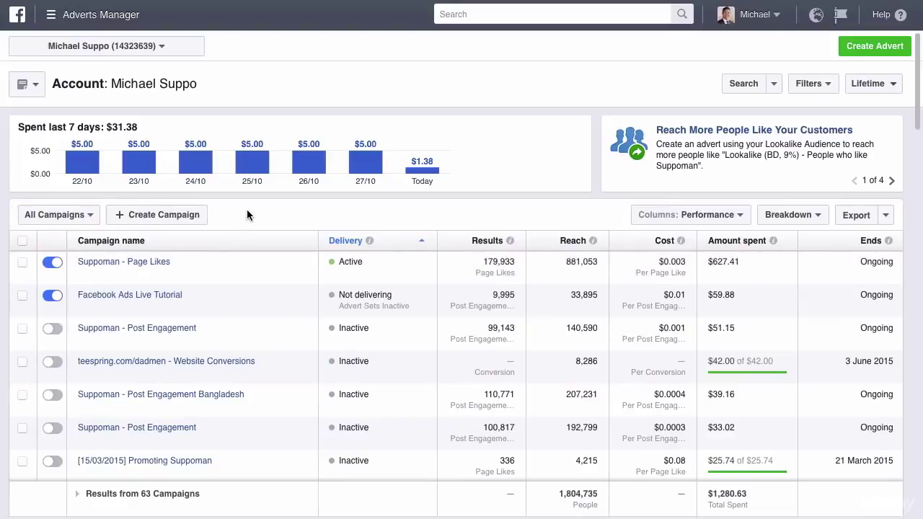
{"action": "left_click_drag", "start_coordinate": [199, 495], "coordinate": [130, 490]}
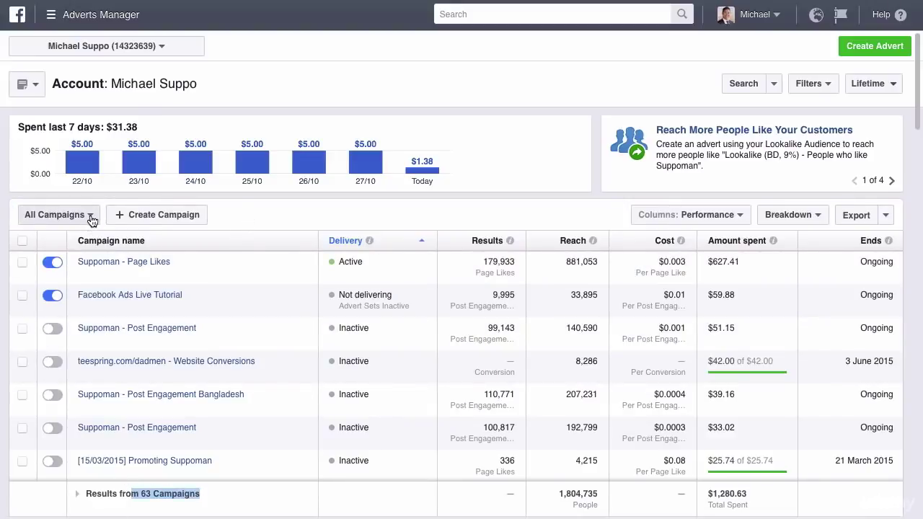
{"action": "left_click", "coordinate": [93, 218]}
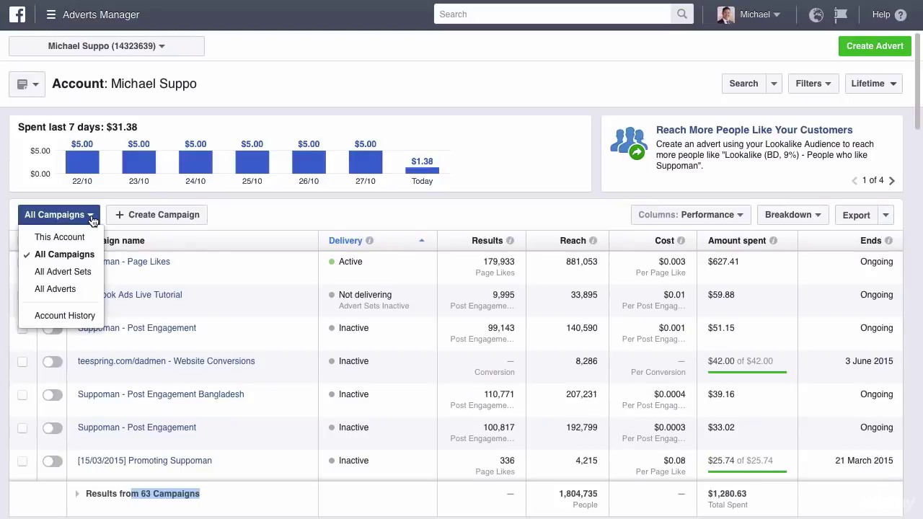
{"action": "left_click", "coordinate": [71, 273]}
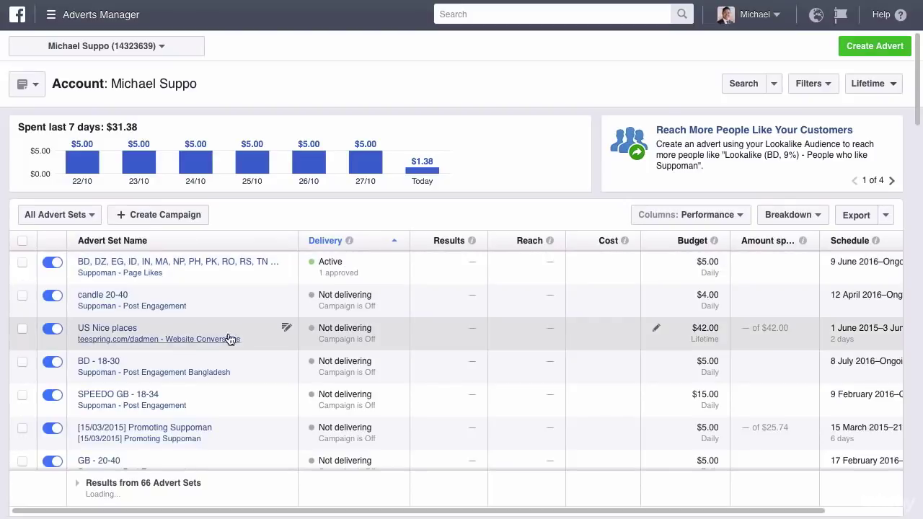
List all adverts in the account and return the table to all campaigns.
{"action": "left_click", "coordinate": [62, 215]}
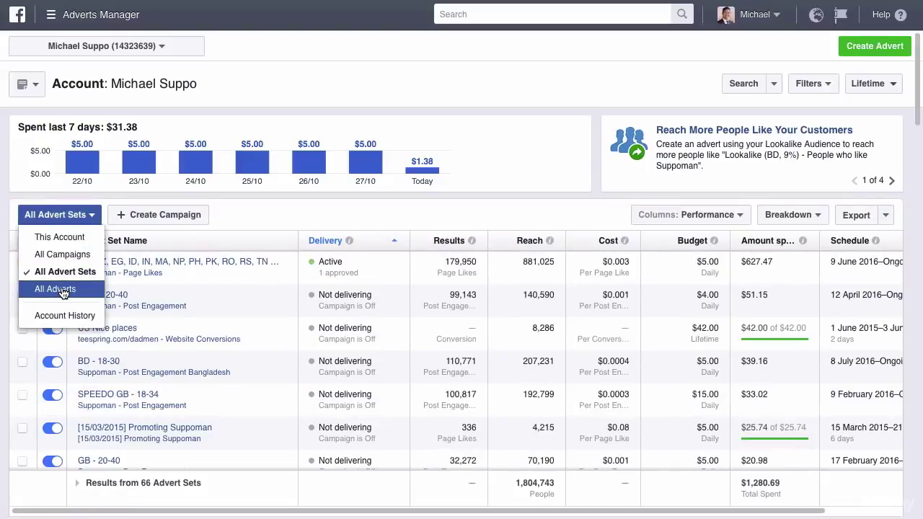
{"action": "left_click", "coordinate": [63, 291]}
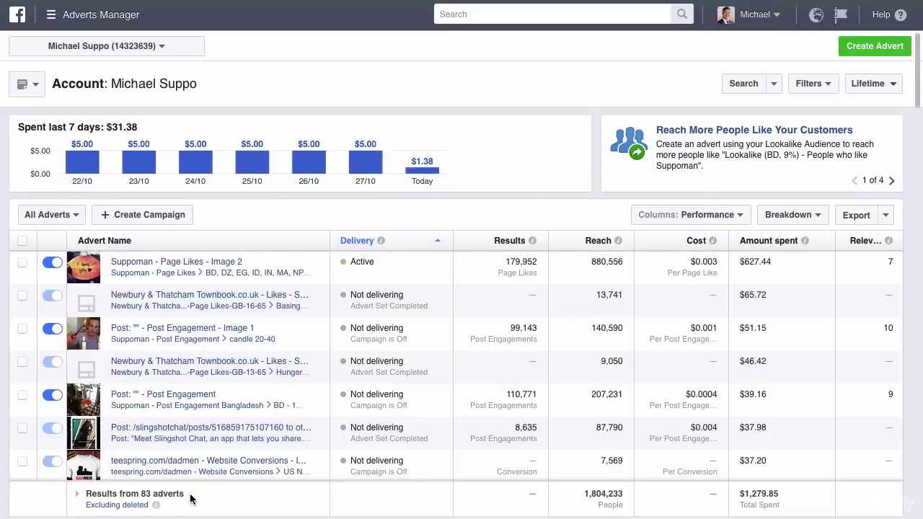
{"action": "left_click", "coordinate": [81, 214]}
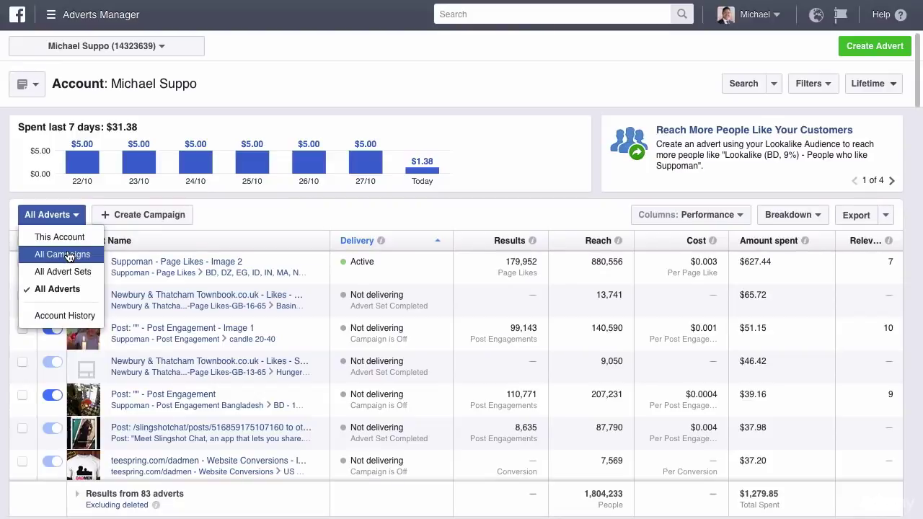
{"action": "left_click", "coordinate": [69, 256]}
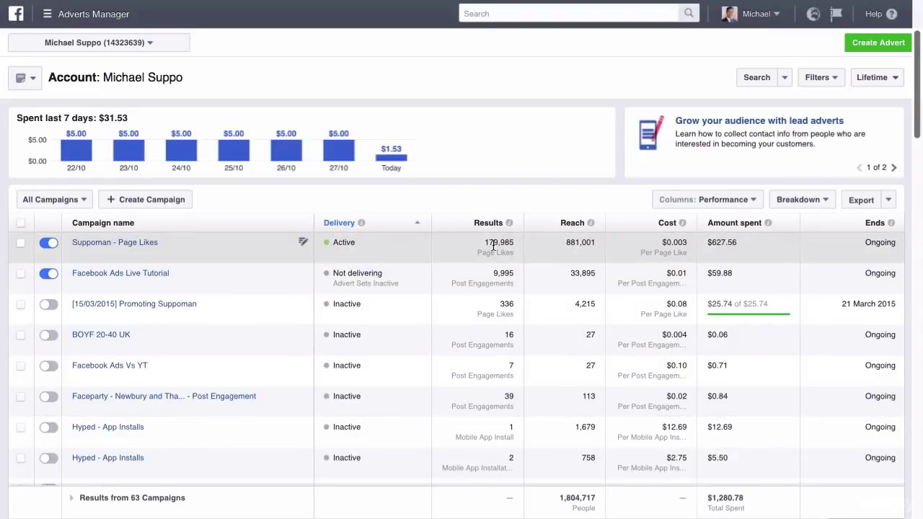
Sort the campaign table by results, reach, campaign name and finally delivery.
{"action": "left_click", "coordinate": [479, 225]}
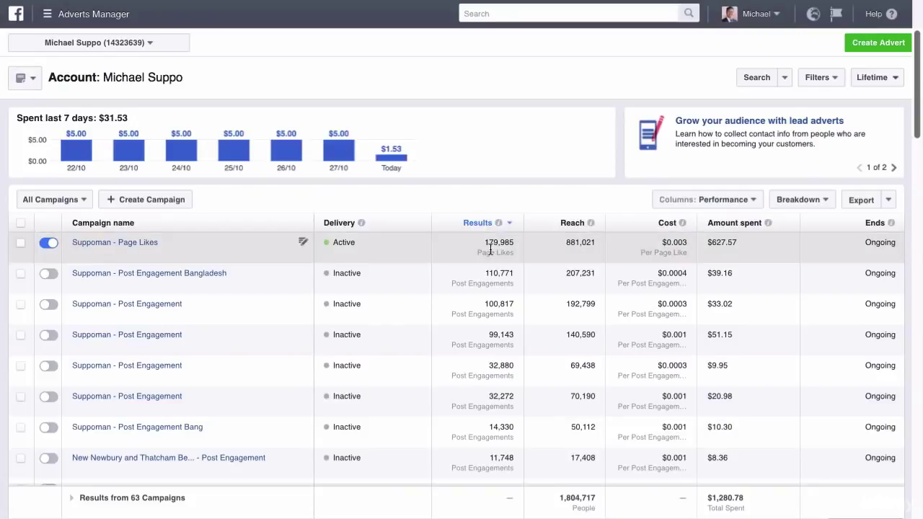
{"action": "left_click", "coordinate": [571, 223]}
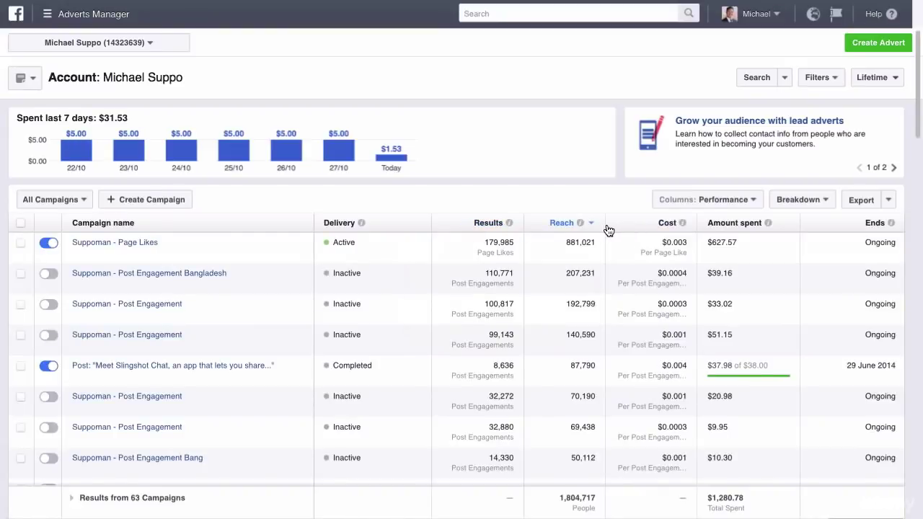
{"action": "left_click", "coordinate": [123, 229]}
{"action": "left_click", "coordinate": [340, 227]}
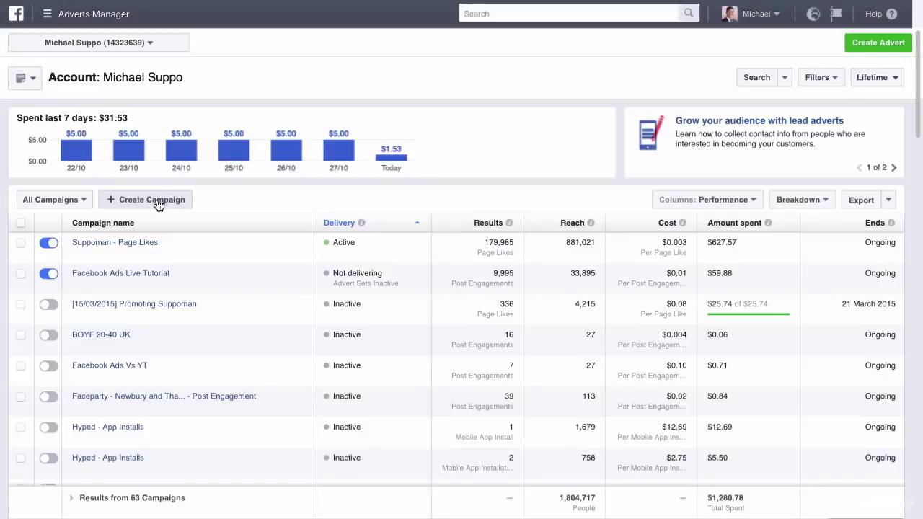
Start creating an advert to view the marketing objectives, and return to the Adverts Manager campaign overview.
{"action": "left_click", "coordinate": [851, 45]}
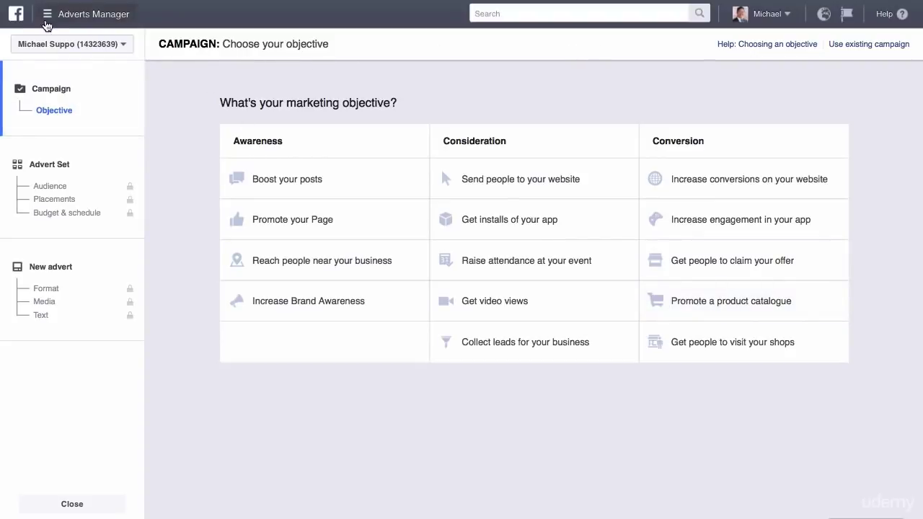
{"action": "left_click", "coordinate": [48, 14]}
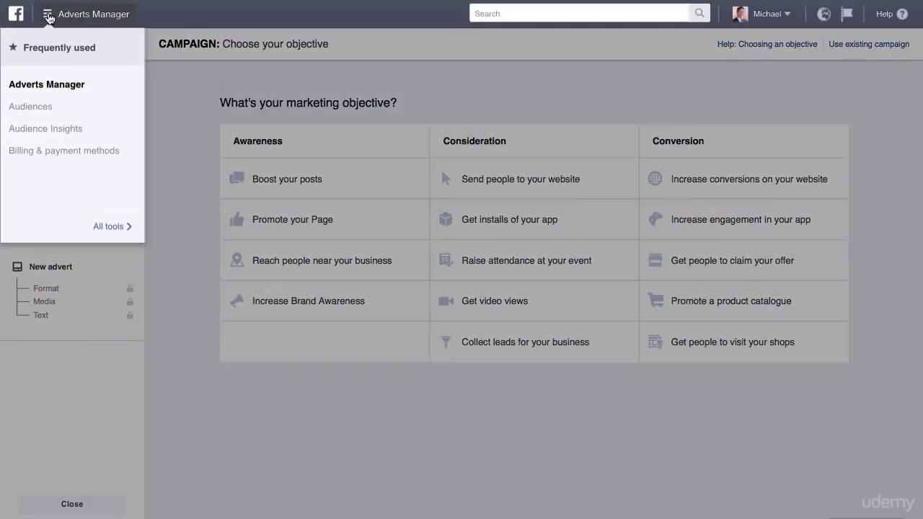
{"action": "left_click", "coordinate": [38, 85]}
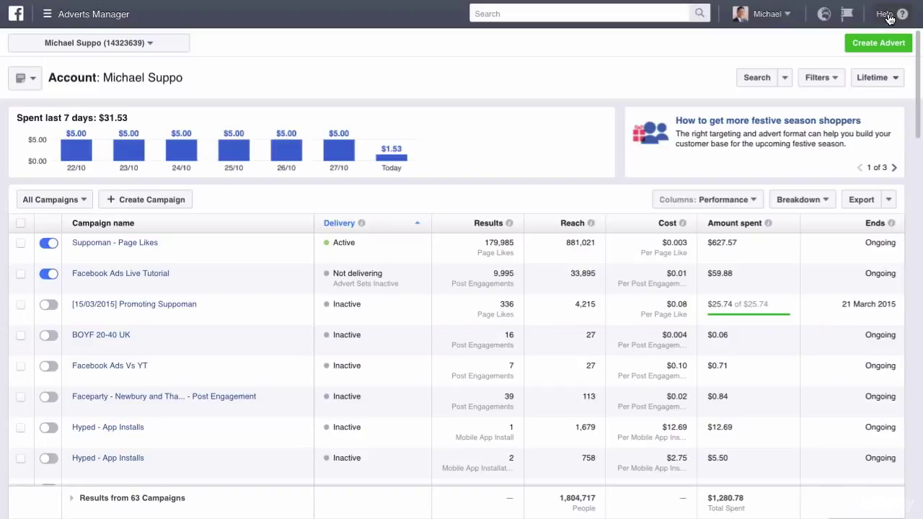
Look over the profile account options and the recently used tools in the search, trying and clearing the query "ad".
{"action": "left_click", "coordinate": [776, 13]}
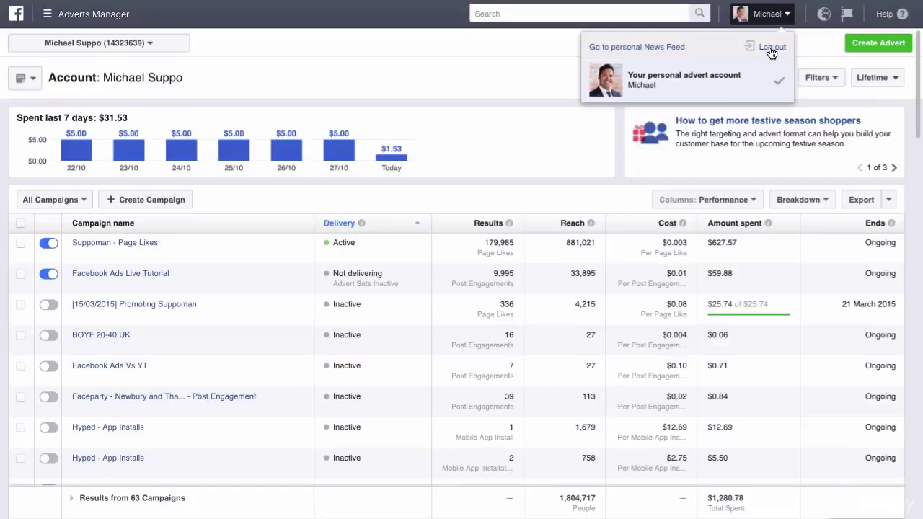
{"action": "left_click", "coordinate": [551, 15]}
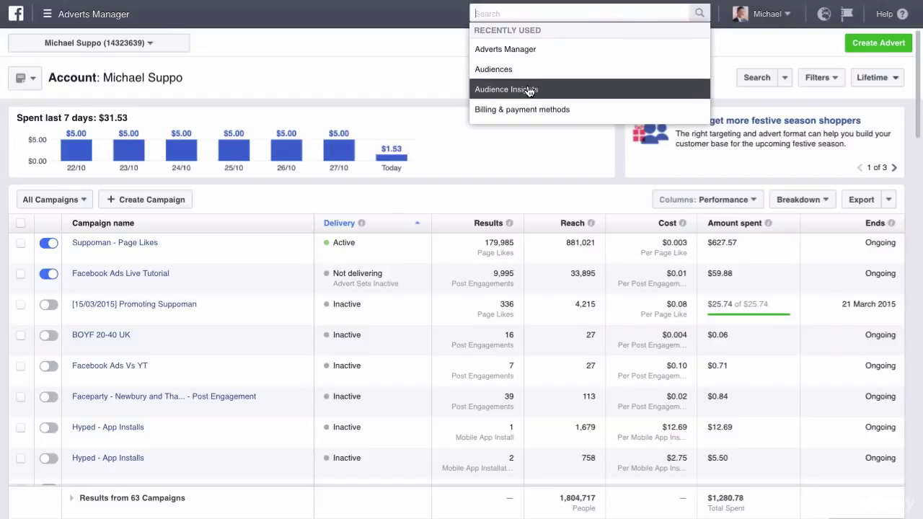
{"action": "type", "text": "ad"}
{"action": "key", "text": "BackSpace"}
{"action": "key", "text": "BackSpace"}
Look over the business notifications and the list of managed pages.
{"action": "left_click", "coordinate": [824, 14]}
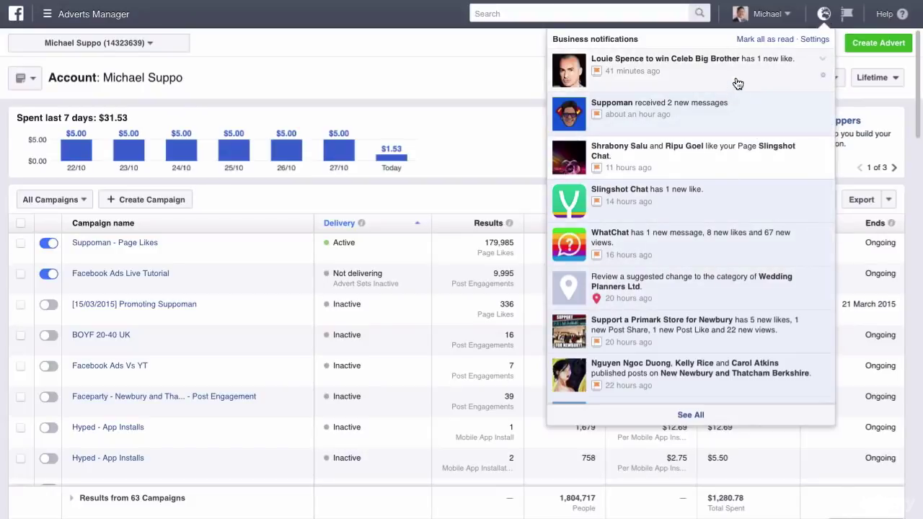
{"action": "left_click", "coordinate": [823, 15]}
{"action": "left_click", "coordinate": [846, 13]}
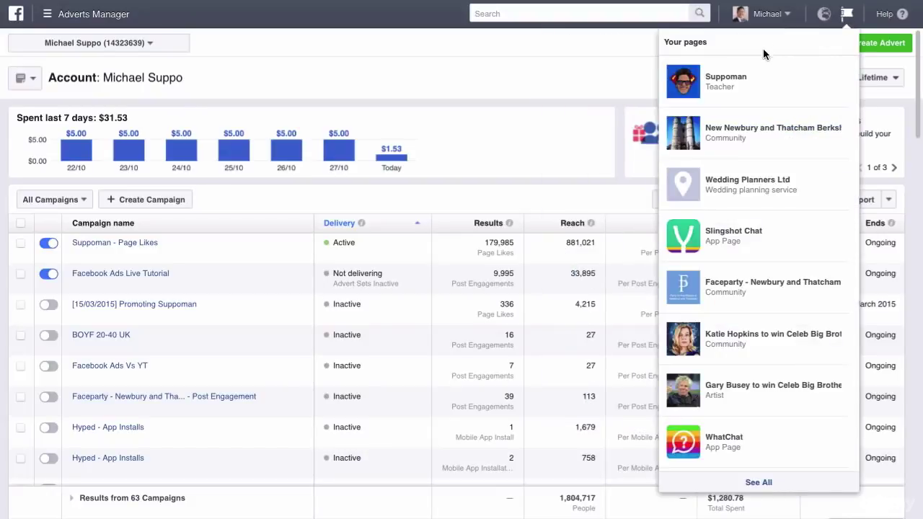
{"action": "left_click", "coordinate": [846, 14]}
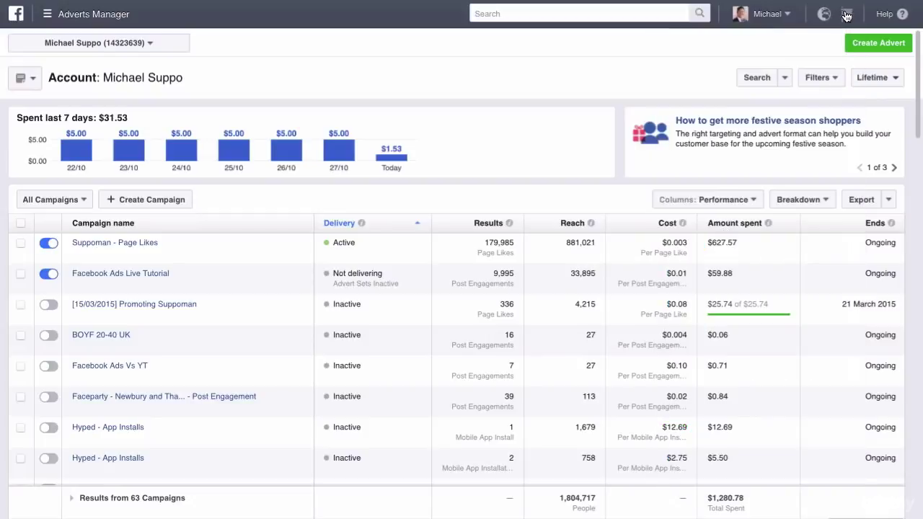
Open the Facebook Marketing Expert contact page from the help options and look over its call-scheduling form.
{"action": "left_click", "coordinate": [896, 22]}
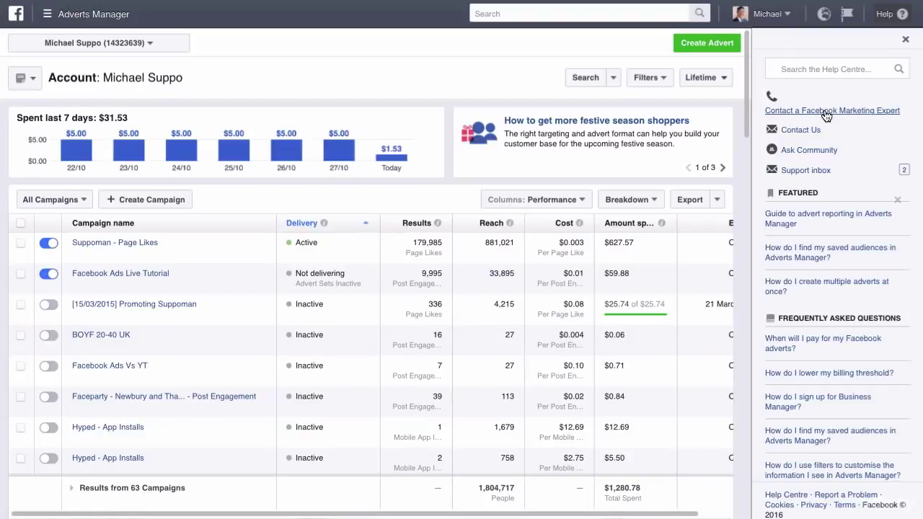
{"action": "left_click", "coordinate": [826, 115]}
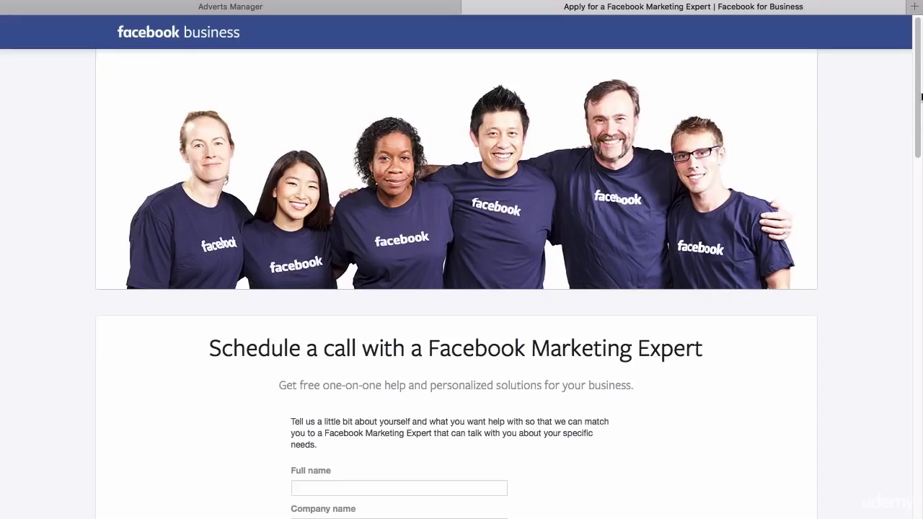
{"action": "left_click_drag", "start_coordinate": [920, 101], "coordinate": [920, 126]}
{"action": "scroll", "coordinate": [920, 127], "scroll_direction": "down", "scroll_amount": 3}
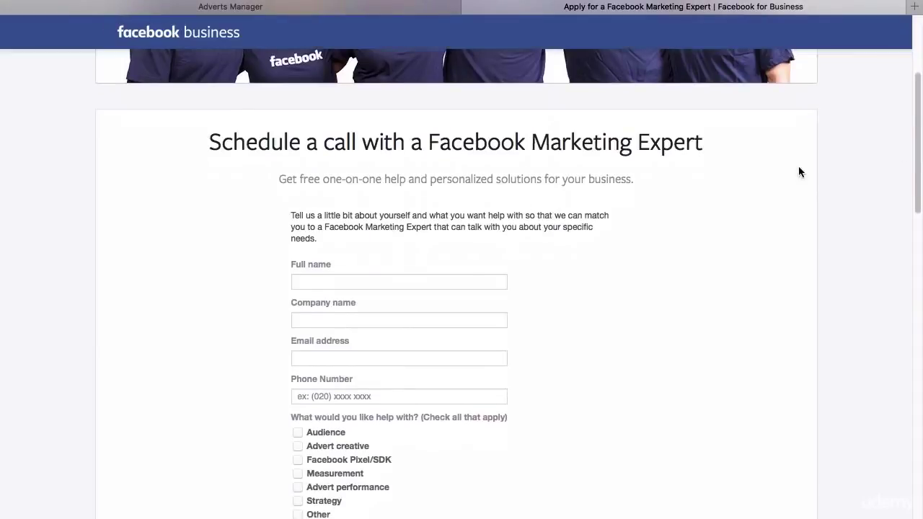
{"action": "left_click_drag", "start_coordinate": [915, 192], "coordinate": [919, 318]}
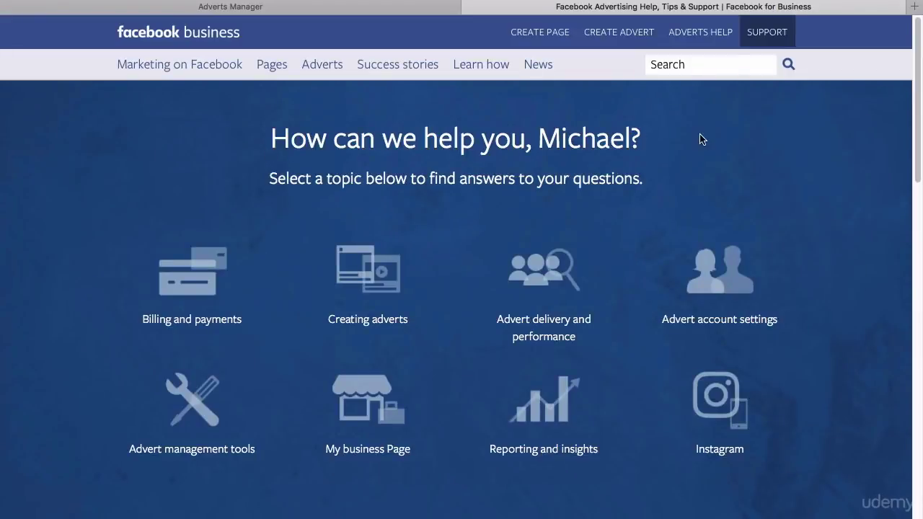
Review the support page's help topics and top questions, and close the help to return to the campaign overview.
{"action": "left_click_drag", "start_coordinate": [919, 101], "coordinate": [919, 169]}
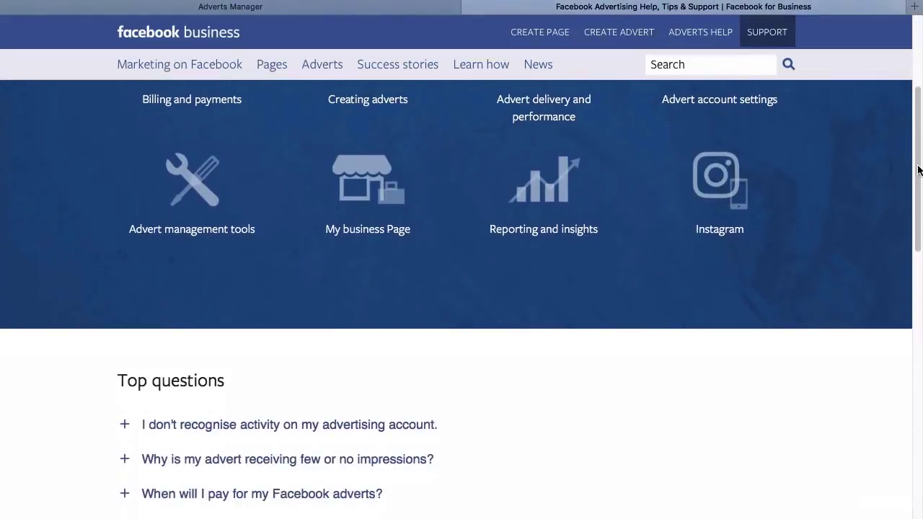
{"action": "scroll", "coordinate": [505, 173], "scroll_direction": "up", "scroll_amount": 4}
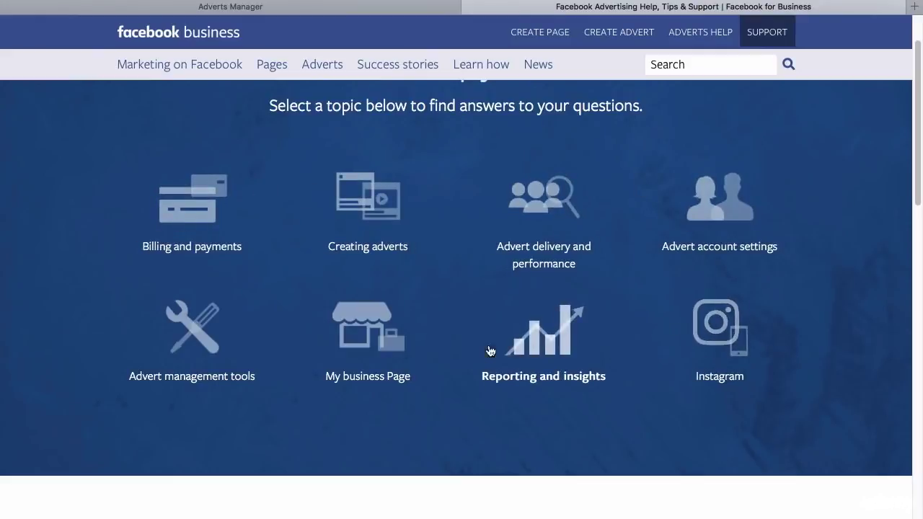
{"action": "left_click_drag", "start_coordinate": [919, 151], "coordinate": [911, 287]}
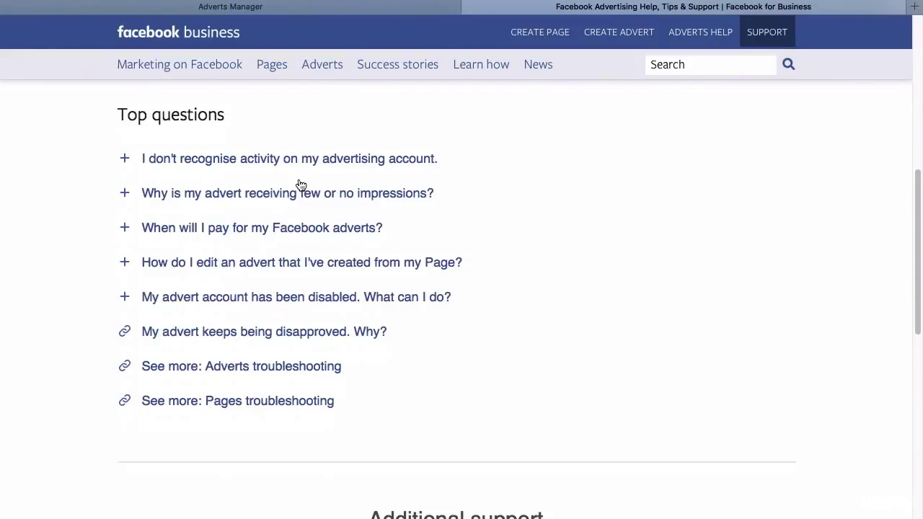
{"action": "left_click_drag", "start_coordinate": [918, 206], "coordinate": [919, 46]}
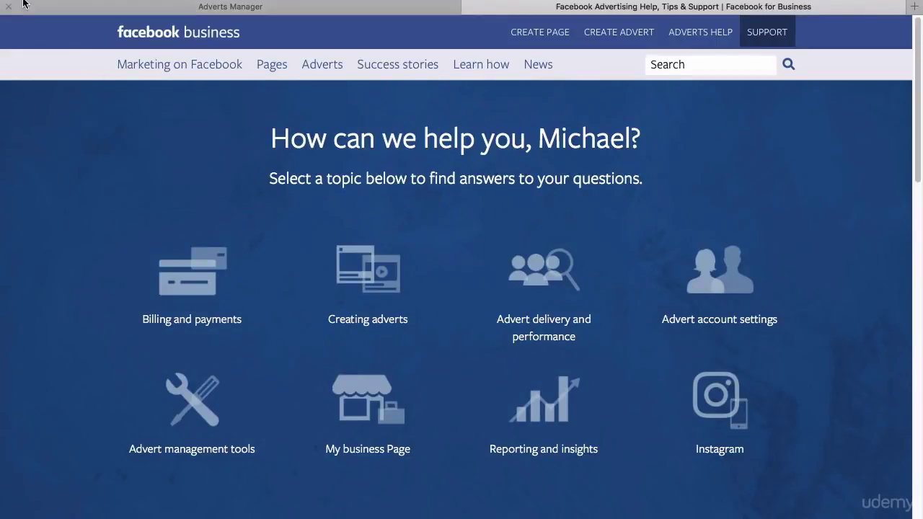
{"action": "left_click", "coordinate": [470, 8]}
{"action": "left_click", "coordinate": [901, 16]}
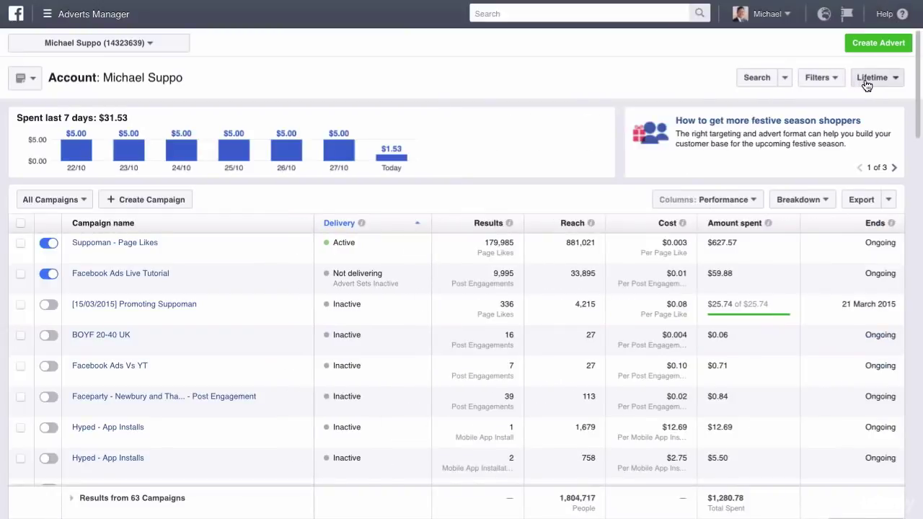
Look over the Search By options and the filter categories for the campaign table.
{"action": "left_click", "coordinate": [785, 79]}
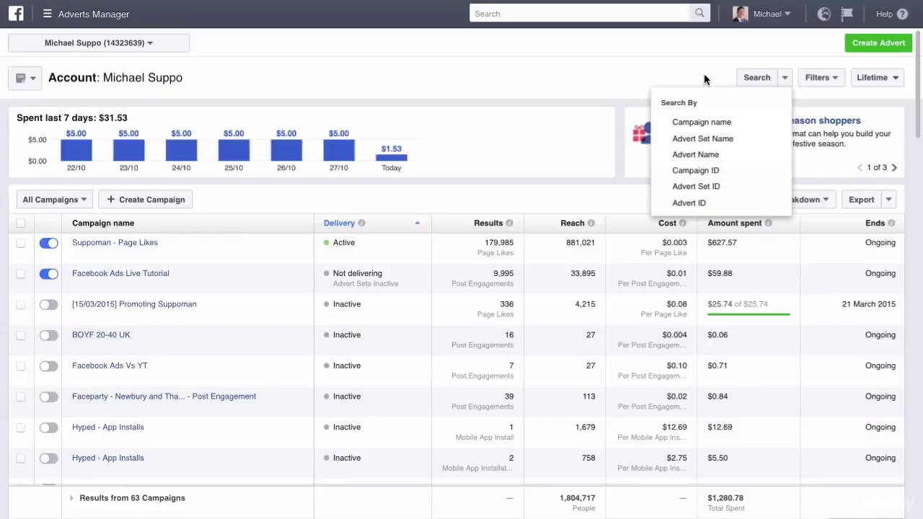
{"action": "left_click", "coordinate": [817, 78]}
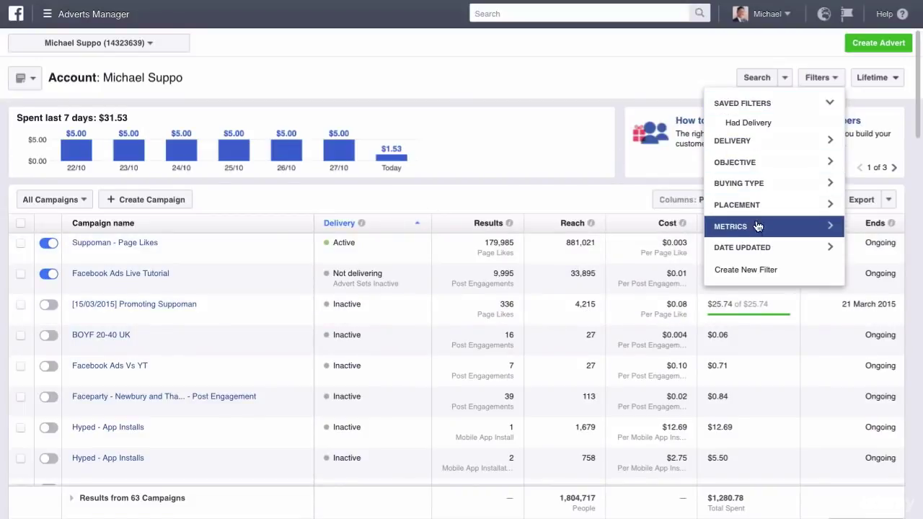
Filter the campaign table by delivery, unticking the other statuses until only Active remains.
{"action": "left_click", "coordinate": [830, 141]}
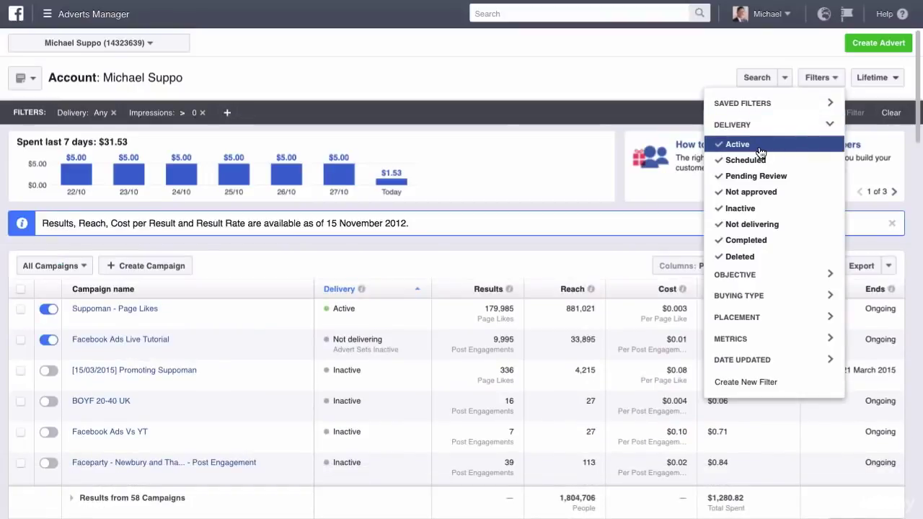
{"action": "left_click", "coordinate": [761, 152]}
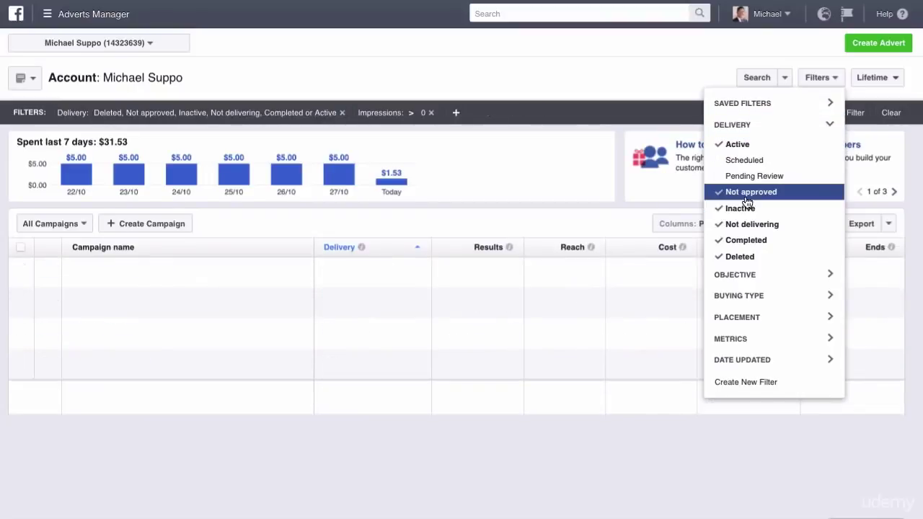
{"action": "left_click", "coordinate": [746, 196]}
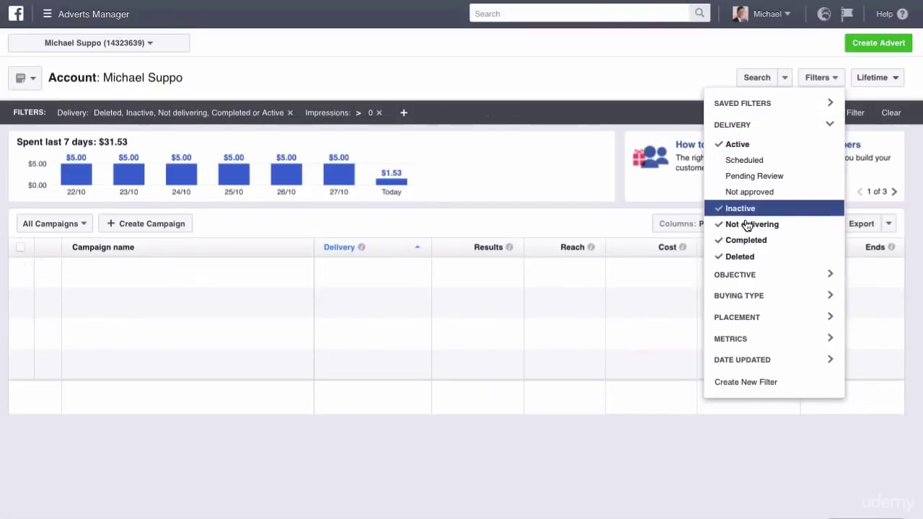
{"action": "left_click", "coordinate": [748, 224]}
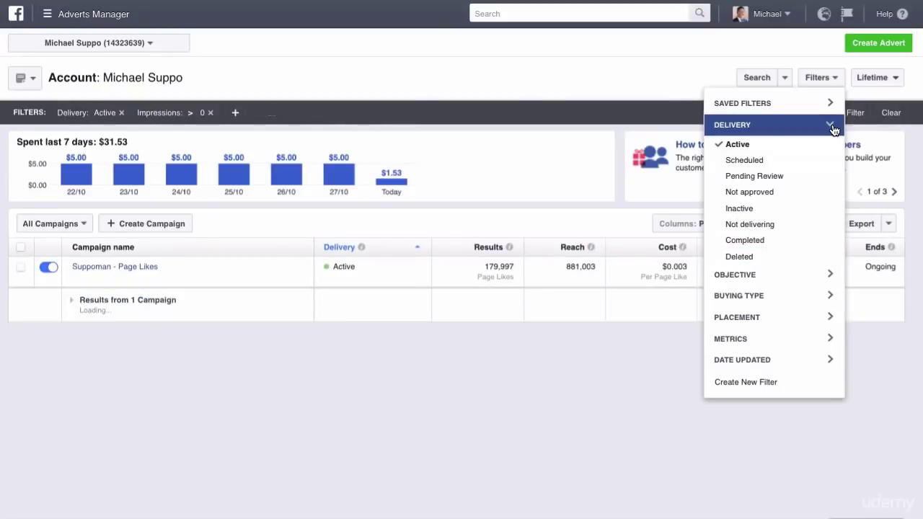
Remove the Active status from the delivery filter.
{"action": "left_click", "coordinate": [830, 126]}
{"action": "left_click", "coordinate": [831, 126]}
{"action": "left_click", "coordinate": [730, 147]}
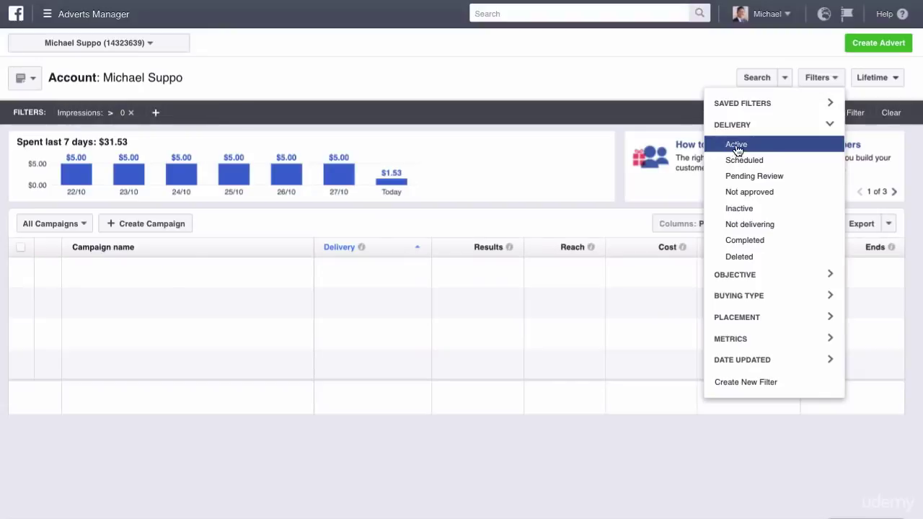
Filter the campaign table by objective, choosing App Installs and Page Likes, and close the filter list.
{"action": "left_click", "coordinate": [799, 283]}
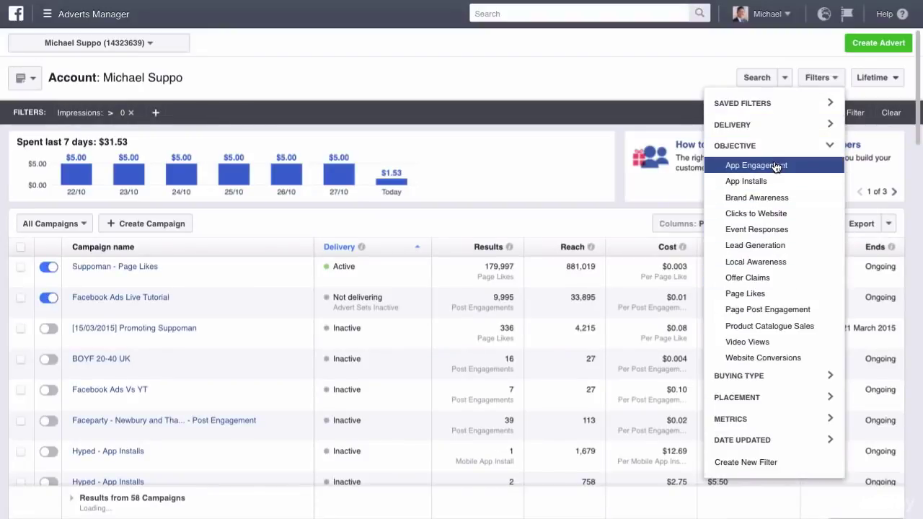
{"action": "left_click", "coordinate": [761, 183]}
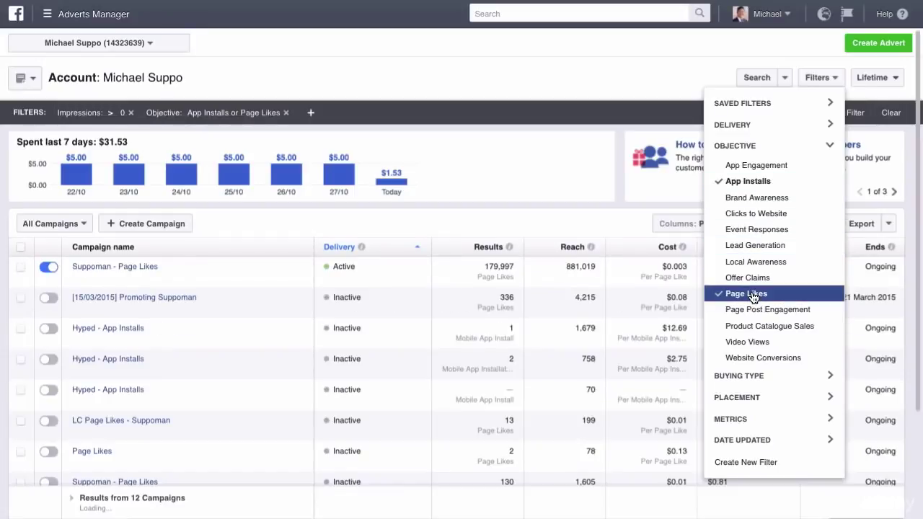
{"action": "left_click", "coordinate": [829, 78]}
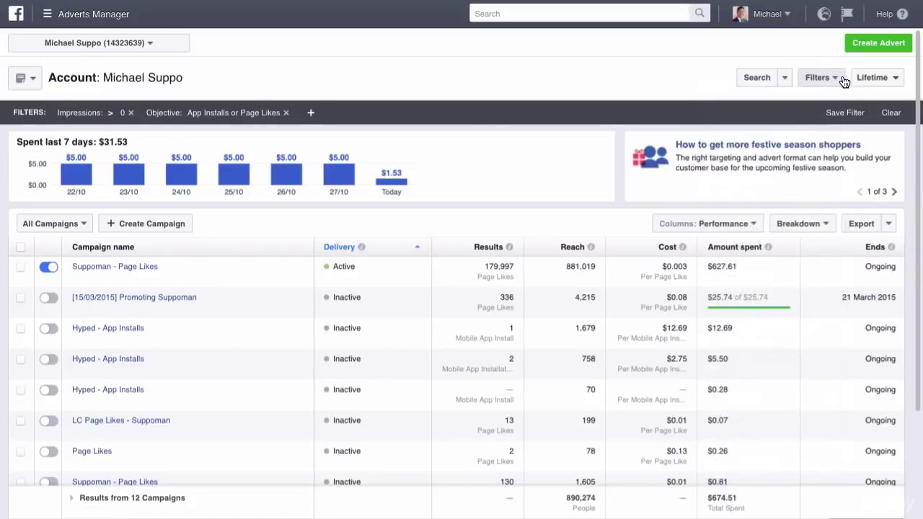
Set the reporting date range to Last 30 days and examine the active campaign's cost per page like.
{"action": "left_click", "coordinate": [875, 79]}
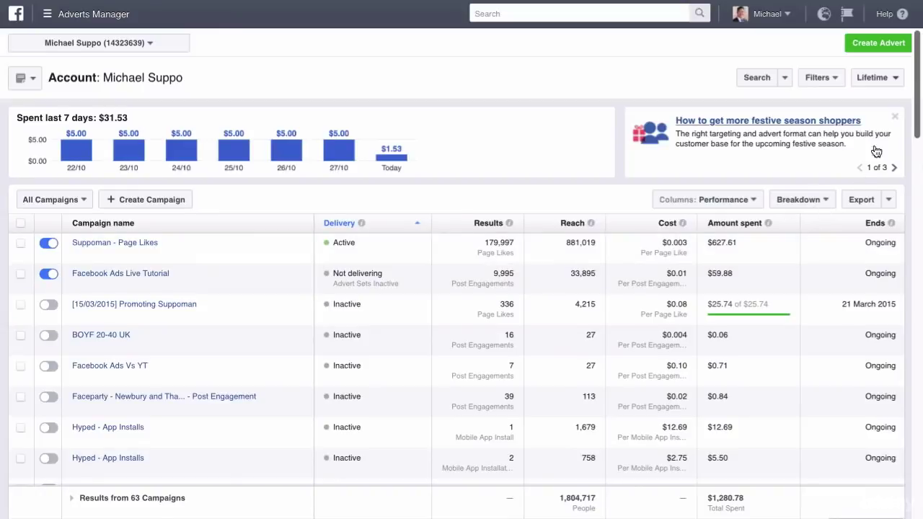
{"action": "left_click", "coordinate": [880, 77]}
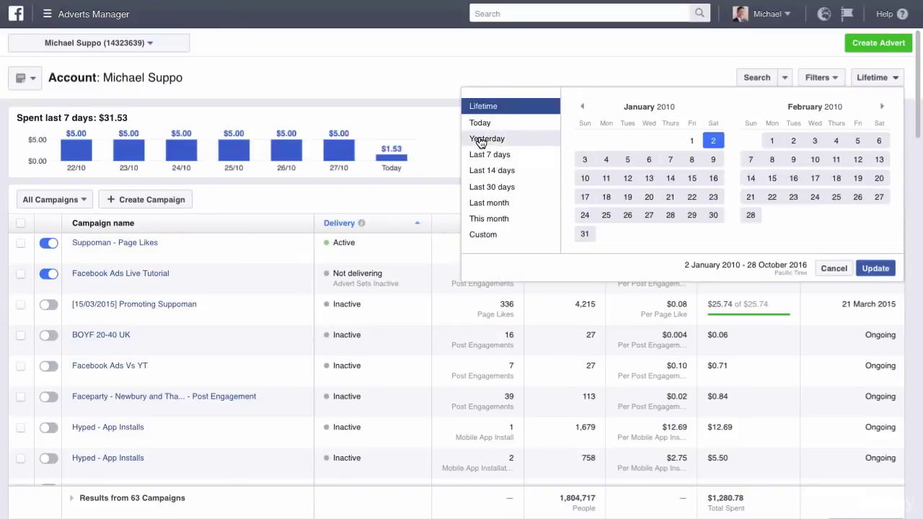
{"action": "left_click", "coordinate": [495, 186]}
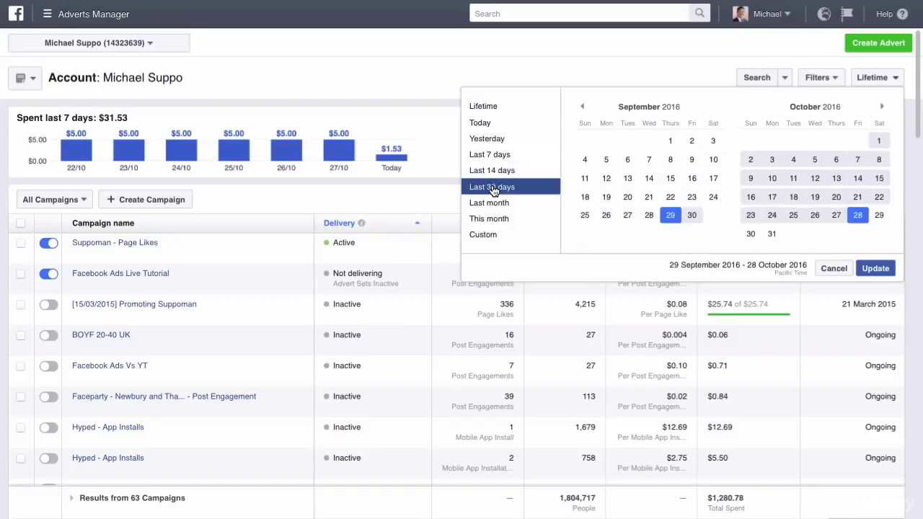
{"action": "left_click", "coordinate": [875, 268]}
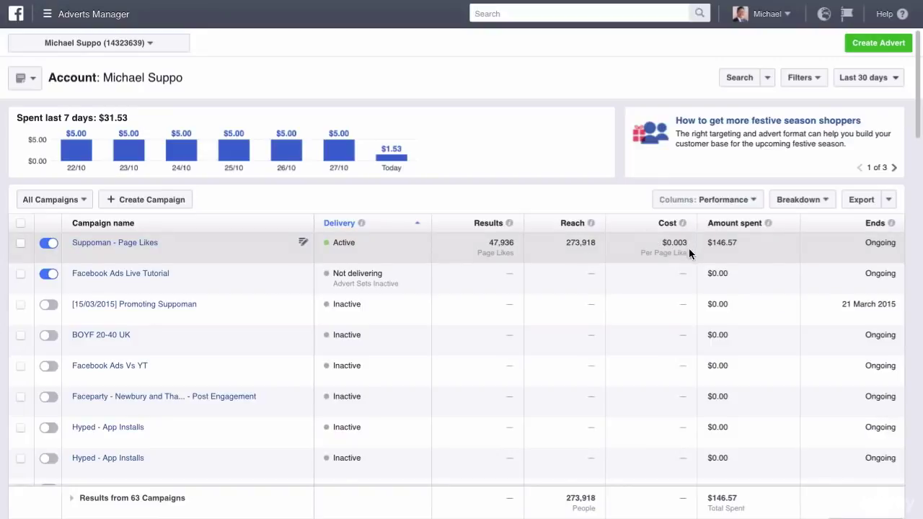
{"action": "left_click_drag", "start_coordinate": [688, 243], "coordinate": [653, 243]}
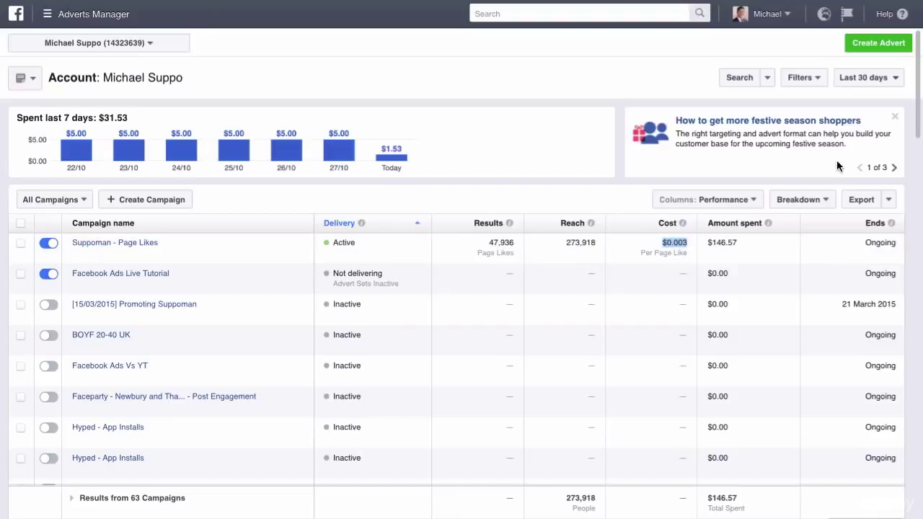
Change the reporting date range to Today and examine the active campaign's amount spent and cost per page like.
{"action": "left_click", "coordinate": [887, 80]}
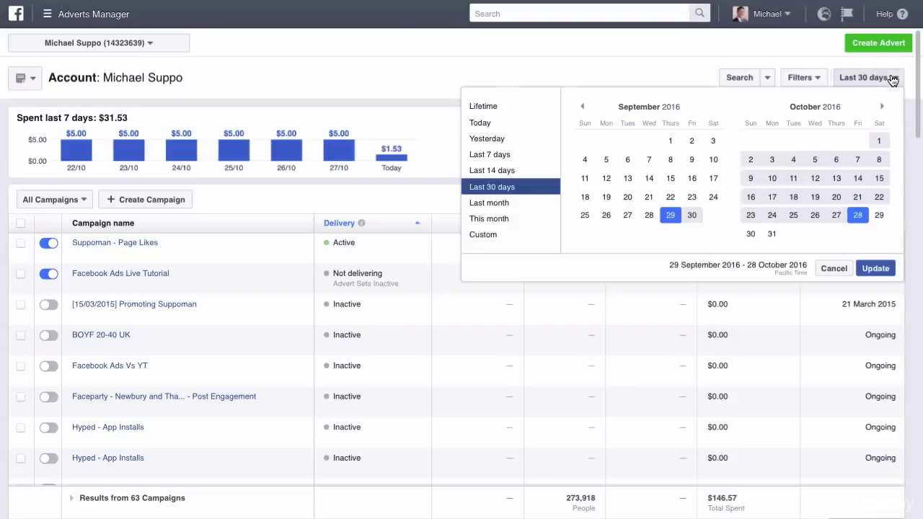
{"action": "left_click", "coordinate": [495, 127]}
{"action": "left_click", "coordinate": [875, 268]}
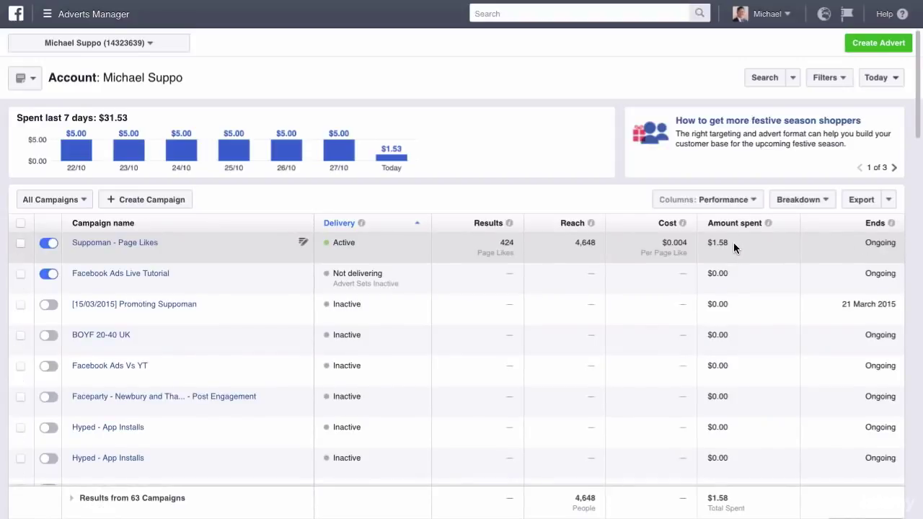
{"action": "double_click", "coordinate": [722, 244]}
{"action": "left_click_drag", "start_coordinate": [686, 243], "coordinate": [673, 243]}
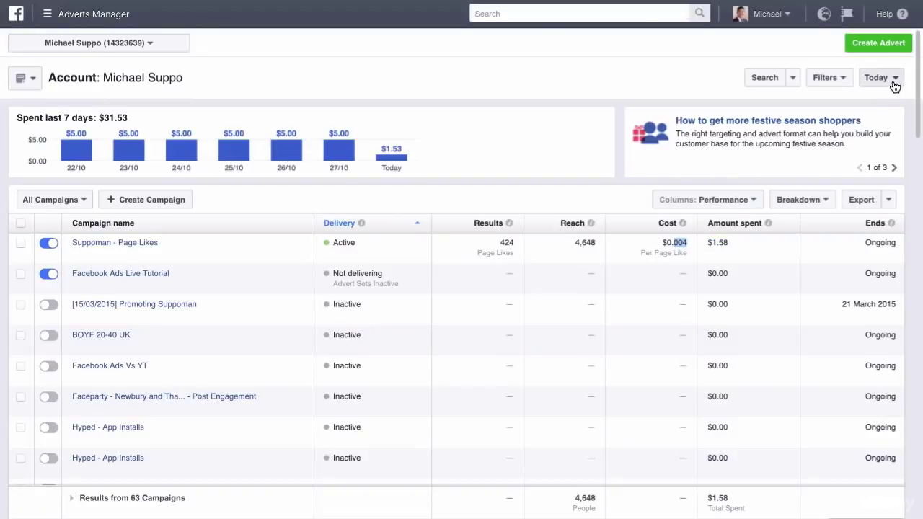
{"action": "left_click", "coordinate": [679, 243]}
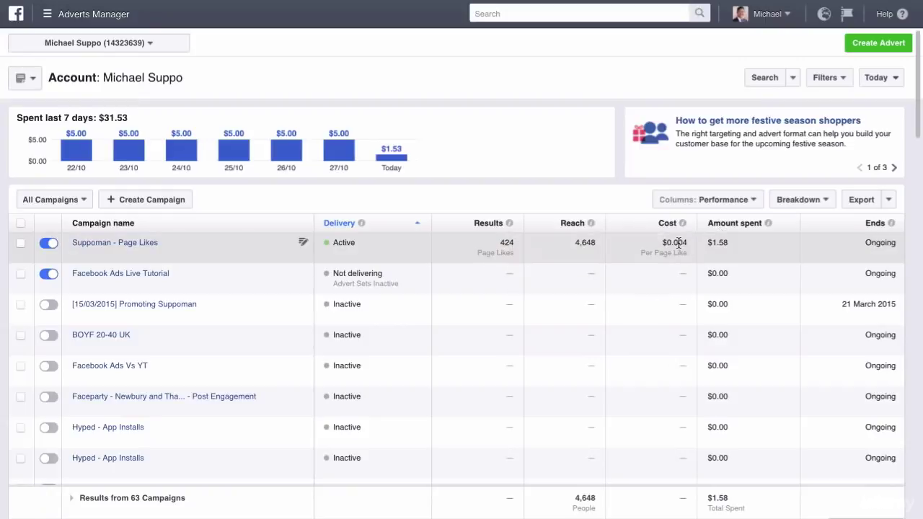
Set the reporting date range back to Lifetime.
{"action": "left_click", "coordinate": [894, 78]}
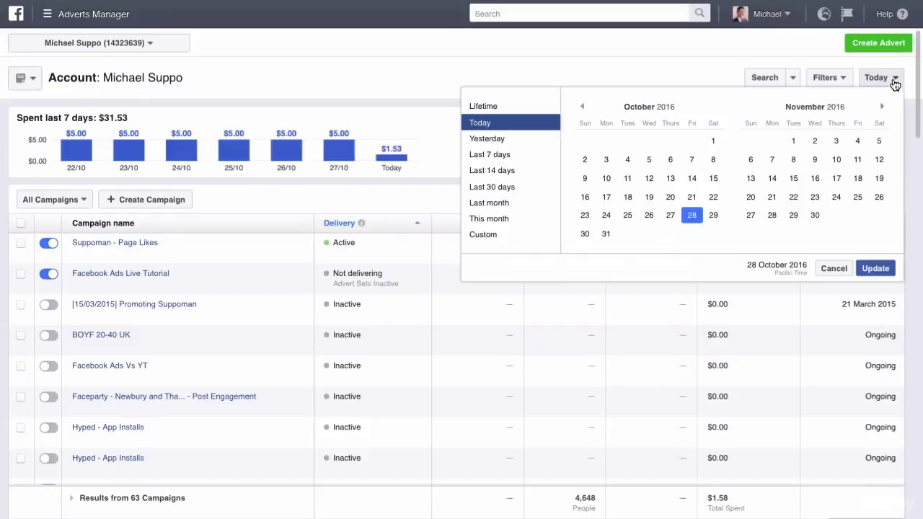
{"action": "left_click", "coordinate": [505, 108]}
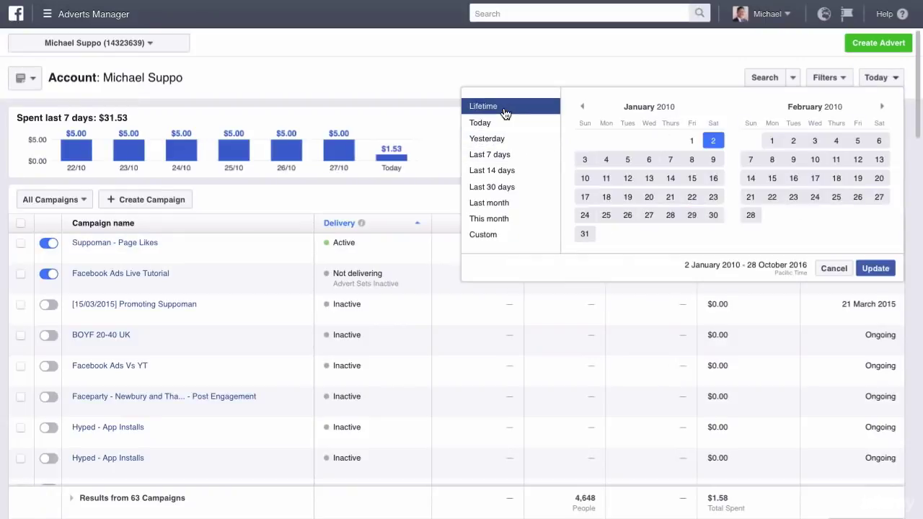
{"action": "left_click", "coordinate": [877, 268]}
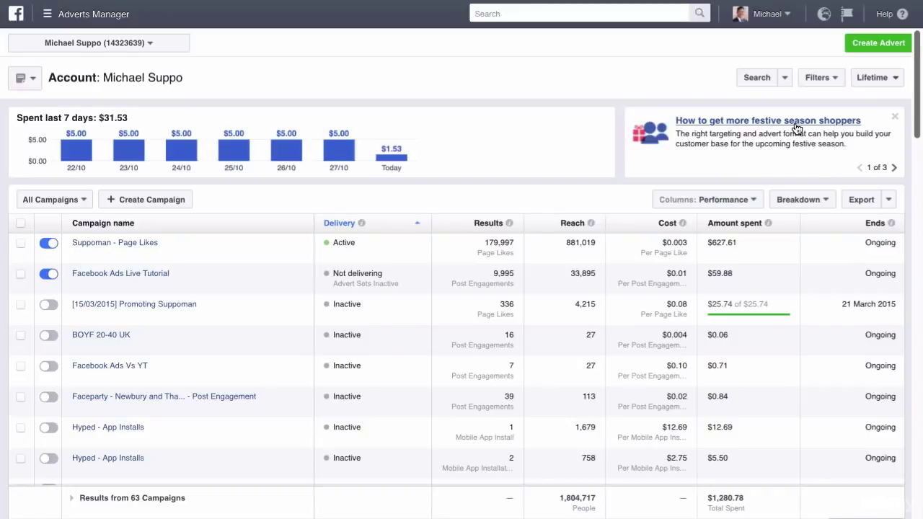
Browse the three advertising tips above the campaign table and dismiss all of them.
{"action": "left_click", "coordinate": [895, 168]}
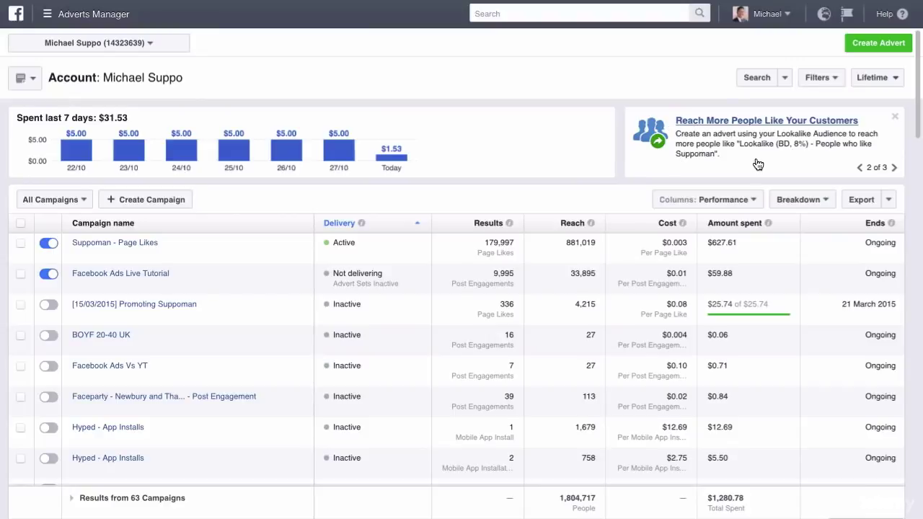
{"action": "left_click", "coordinate": [895, 168]}
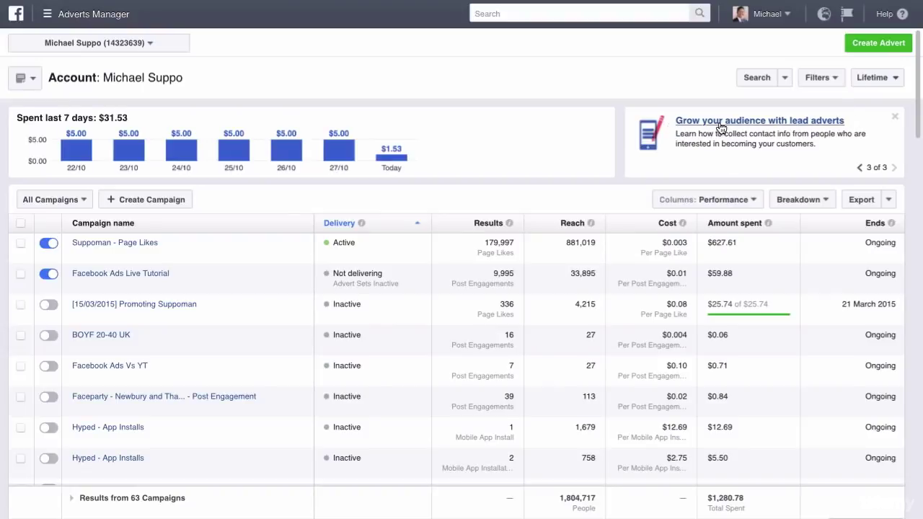
{"action": "left_click", "coordinate": [894, 116]}
{"action": "left_click", "coordinate": [895, 118]}
{"action": "left_click", "coordinate": [894, 118]}
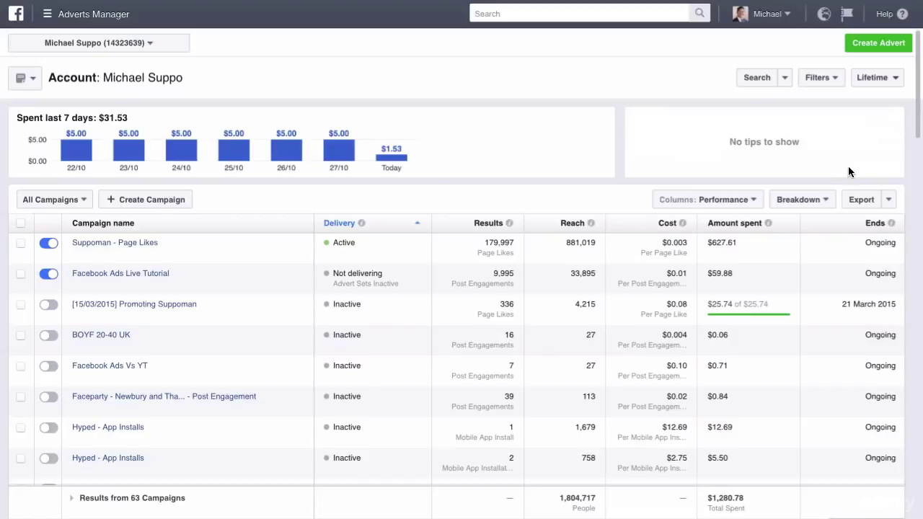
Look over the campaign export options, including the .xls and .csv formats, and the report's share link, without exporting.
{"action": "left_click", "coordinate": [891, 200]}
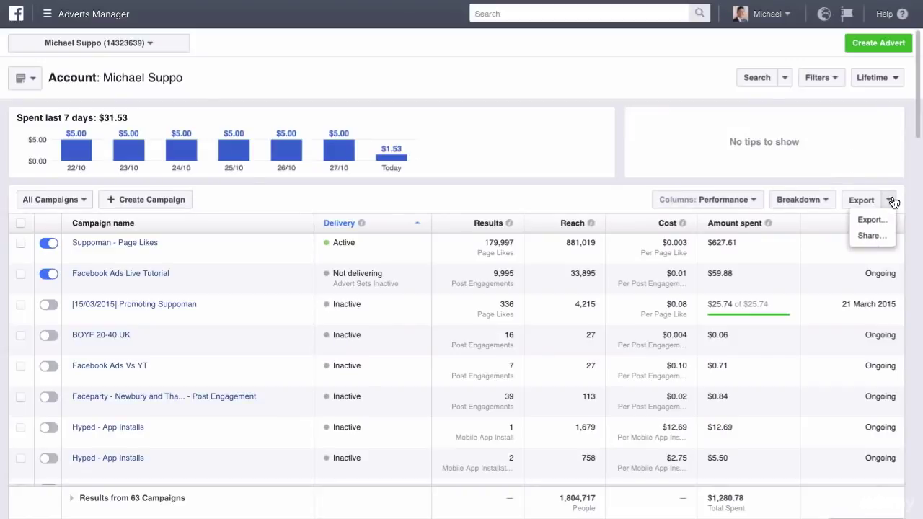
{"action": "left_click", "coordinate": [869, 221]}
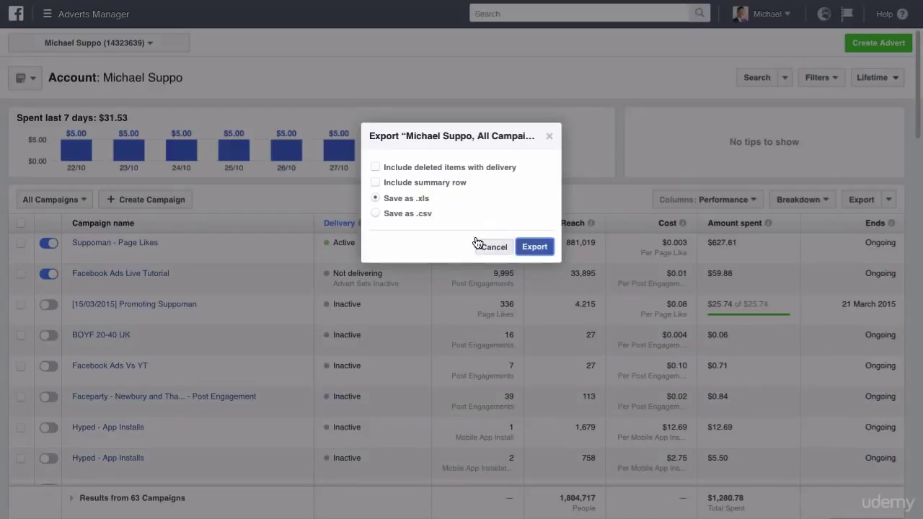
{"action": "left_click_drag", "start_coordinate": [430, 199], "coordinate": [418, 213]}
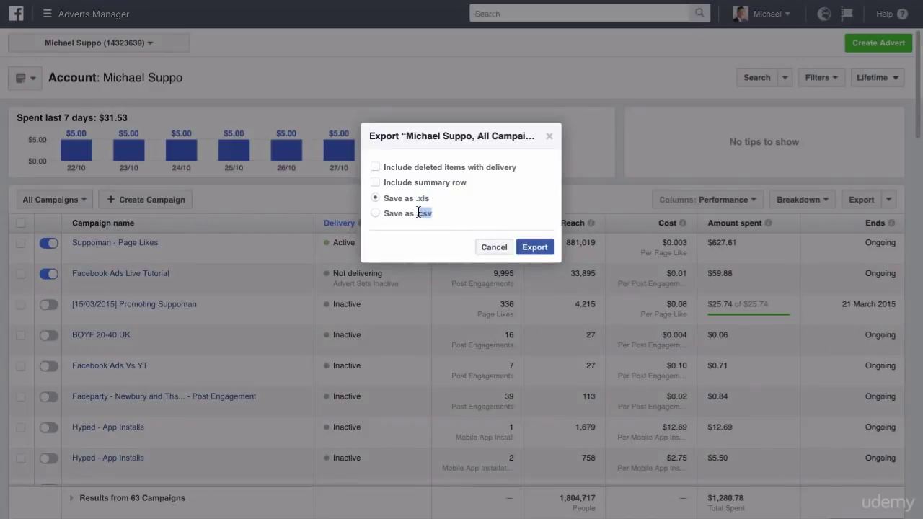
{"action": "left_click", "coordinate": [496, 247]}
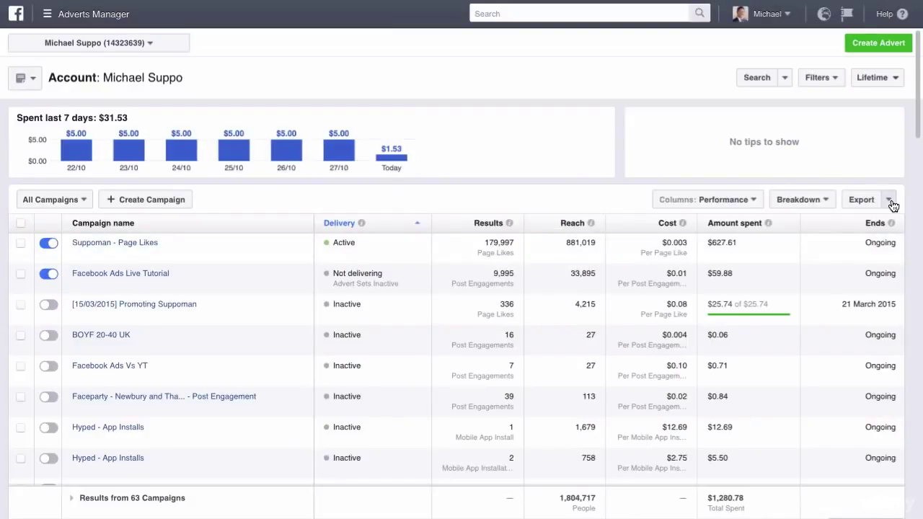
{"action": "left_click", "coordinate": [862, 238]}
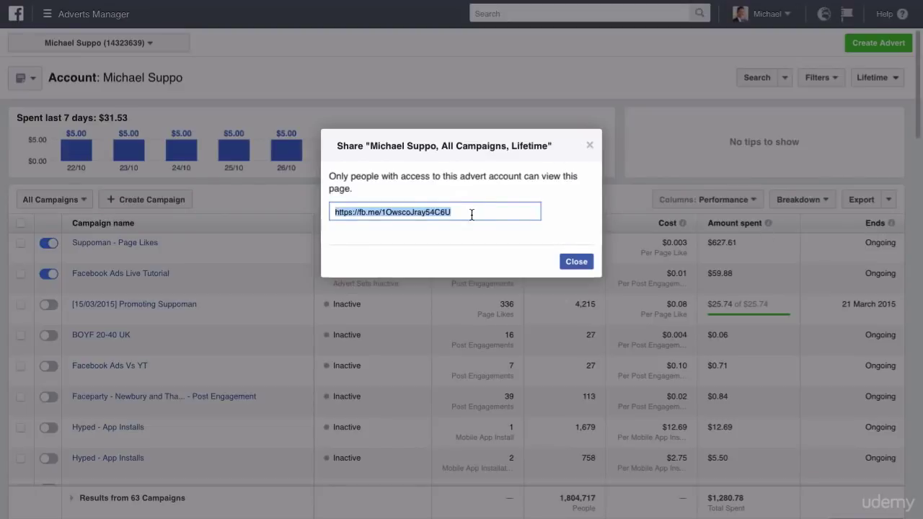
{"action": "left_click", "coordinate": [589, 145]}
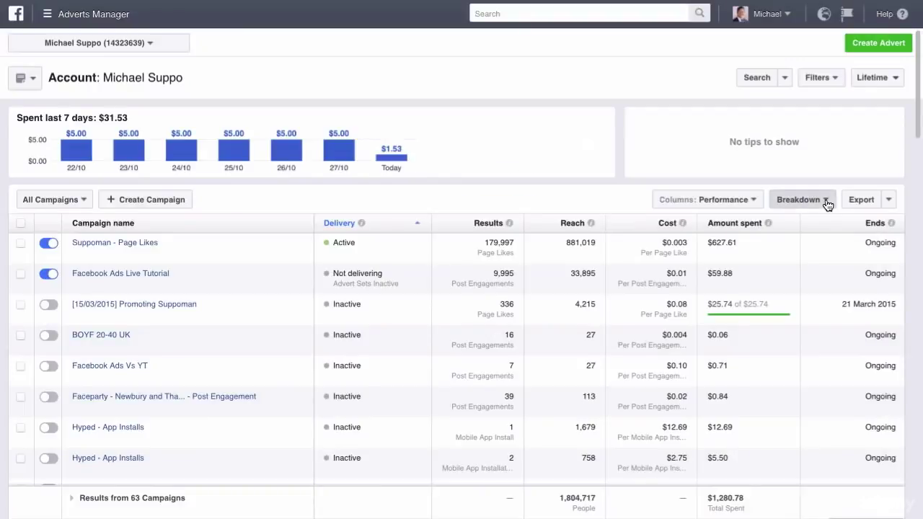
Break down the campaign results by Age and compare the page-like campaign's costs for the 13–17 and 18–24 groups.
{"action": "left_click", "coordinate": [825, 202]}
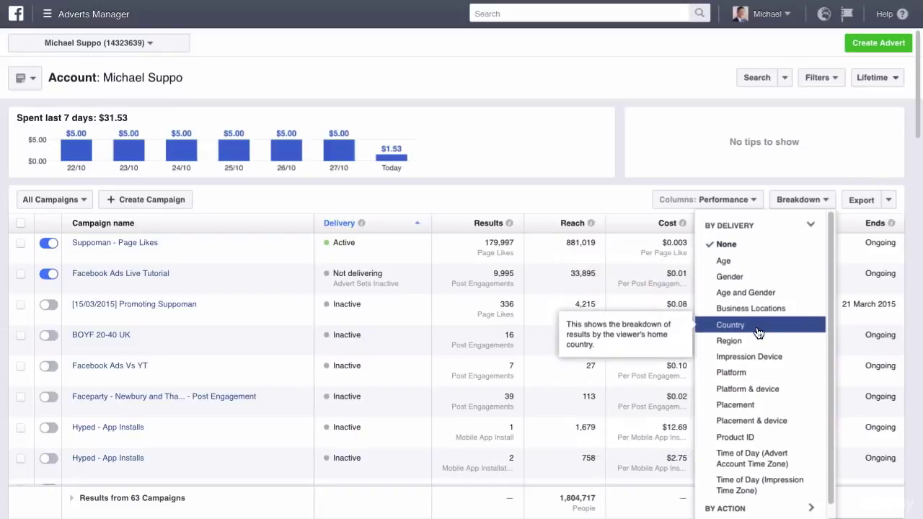
{"action": "left_click", "coordinate": [734, 262]}
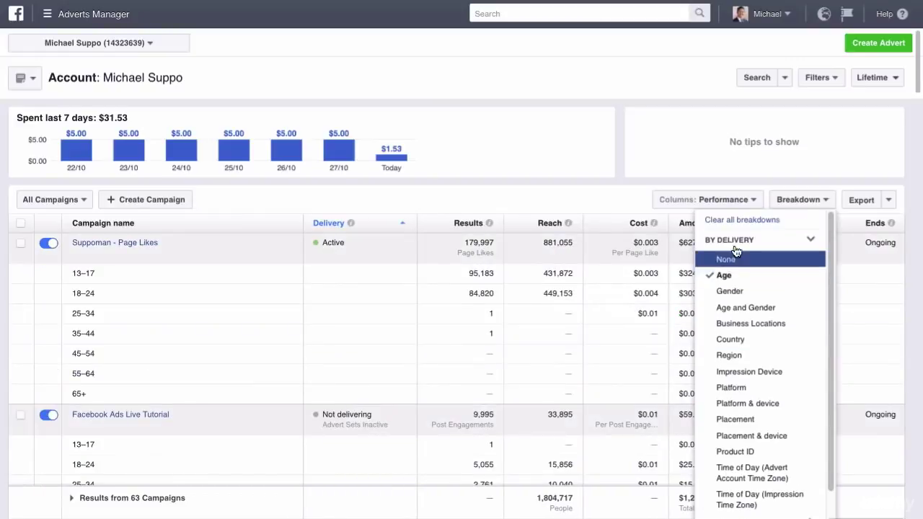
{"action": "left_click", "coordinate": [612, 202]}
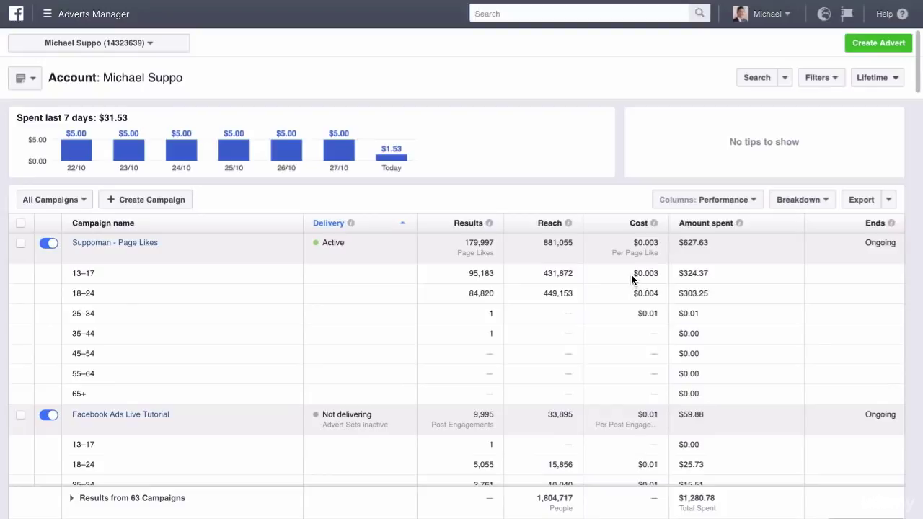
{"action": "left_click_drag", "start_coordinate": [629, 272], "coordinate": [662, 273]}
{"action": "left_click_drag", "start_coordinate": [632, 293], "coordinate": [627, 274]}
{"action": "left_click", "coordinate": [772, 204]}
{"action": "left_click", "coordinate": [624, 274]}
Set the date range of the age breakdown to Last 30 days.
{"action": "left_click", "coordinate": [894, 79]}
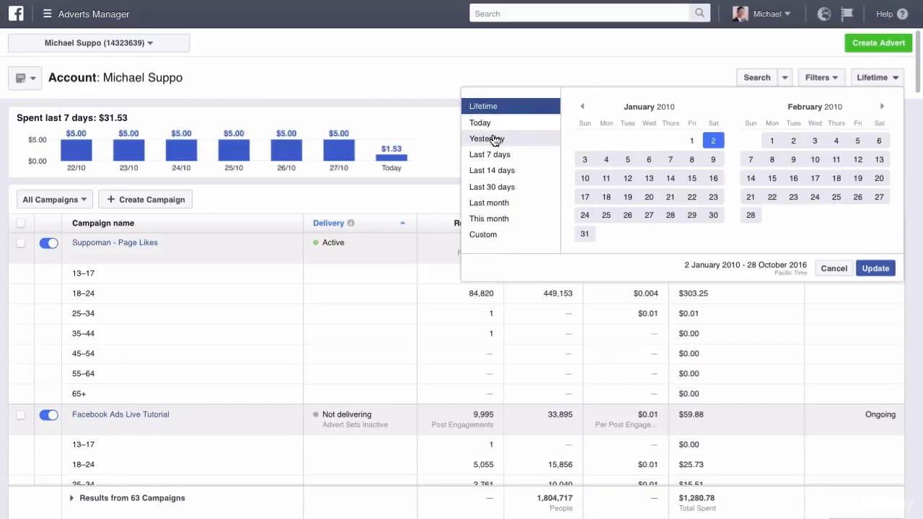
{"action": "left_click", "coordinate": [496, 188]}
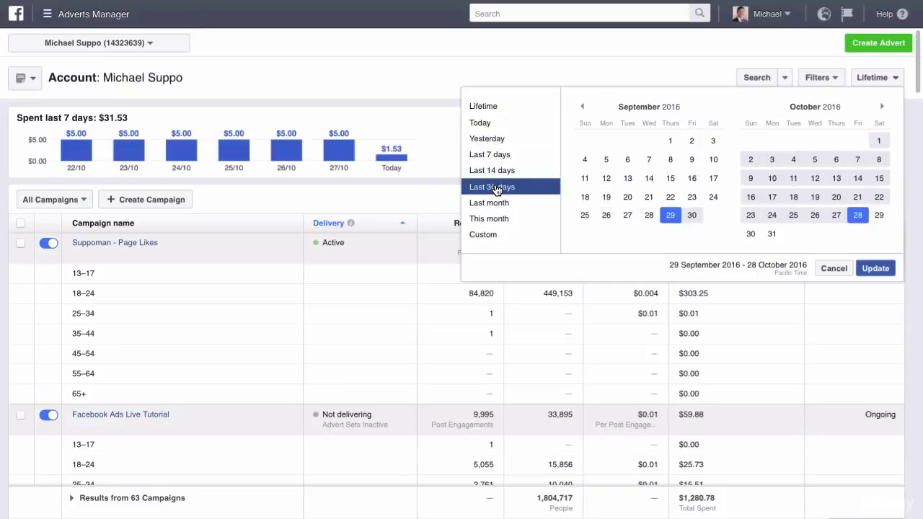
{"action": "left_click", "coordinate": [876, 268]}
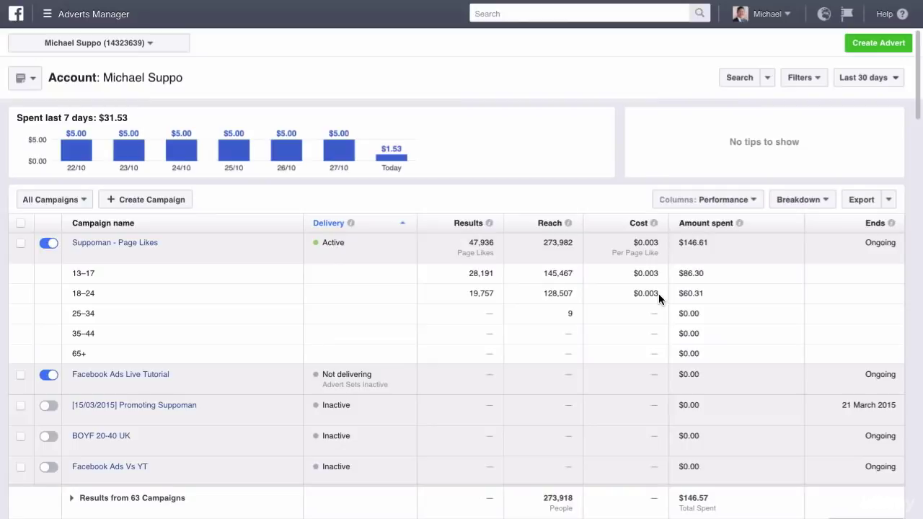
Compare the page-like campaign's costs for the 13–17 and 18–24 age groups, and remove the age breakdown from the campaign table.
{"action": "double_click", "coordinate": [658, 292]}
{"action": "left_click_drag", "start_coordinate": [658, 274], "coordinate": [631, 271]}
{"action": "left_click_drag", "start_coordinate": [632, 292], "coordinate": [663, 292]}
{"action": "left_click", "coordinate": [662, 293]}
{"action": "left_click", "coordinate": [801, 200]}
{"action": "left_click", "coordinate": [760, 261]}
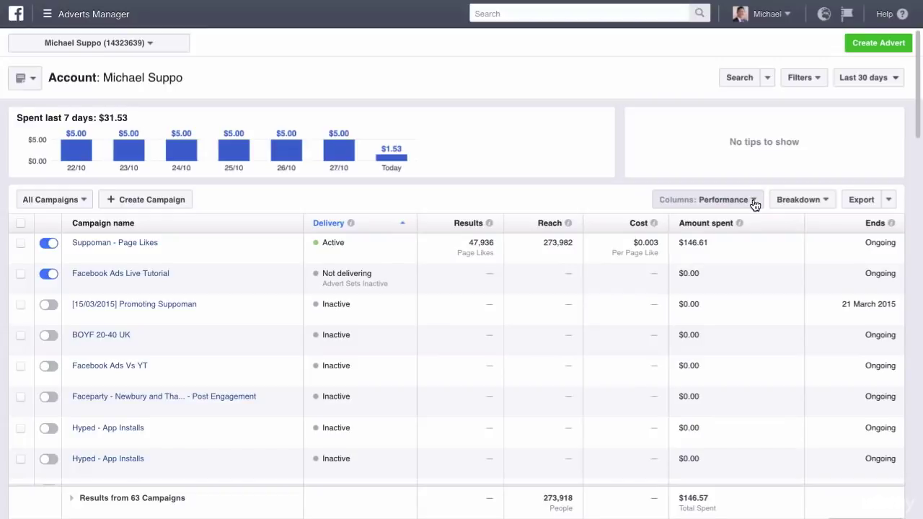
Show the Video Engagement columns and examine the page-like campaign's impressions, video views and 10-second views.
{"action": "left_click", "coordinate": [754, 202]}
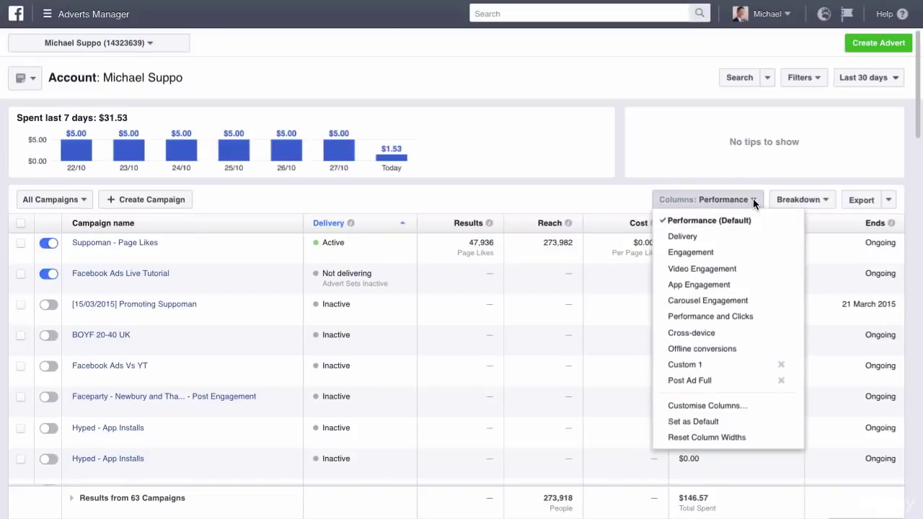
{"action": "left_click", "coordinate": [709, 271]}
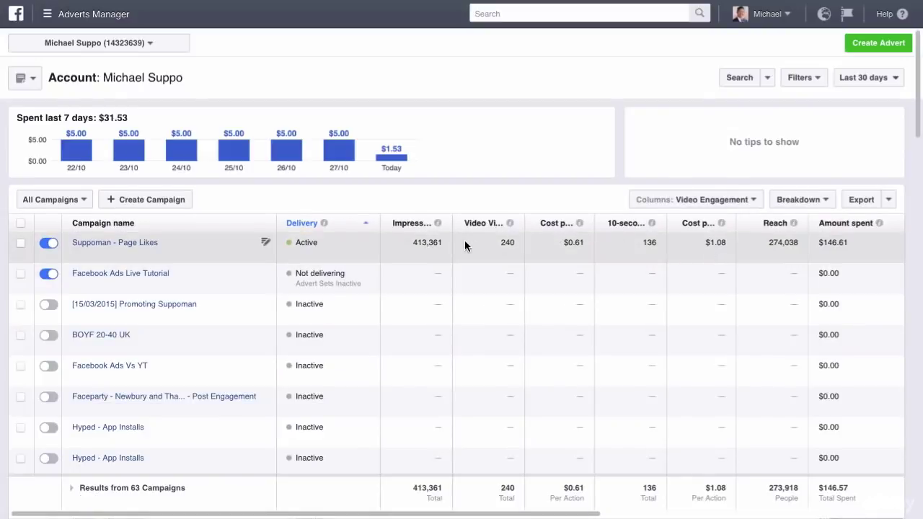
{"action": "left_click_drag", "start_coordinate": [414, 241], "coordinate": [488, 240]}
{"action": "left_click_drag", "start_coordinate": [498, 241], "coordinate": [659, 242]}
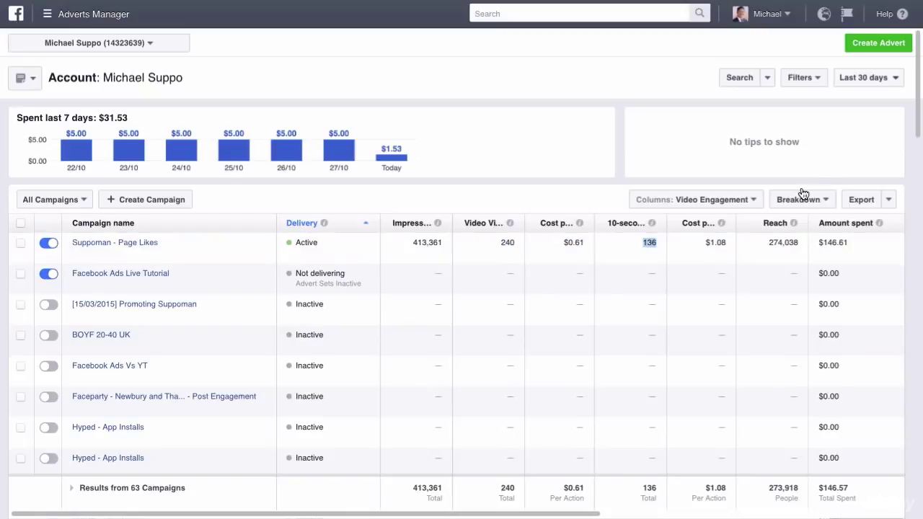
Show the Engagement columns to examine the page-like campaign's people taking action, and restore the Performance (Default) columns.
{"action": "left_click", "coordinate": [753, 196]}
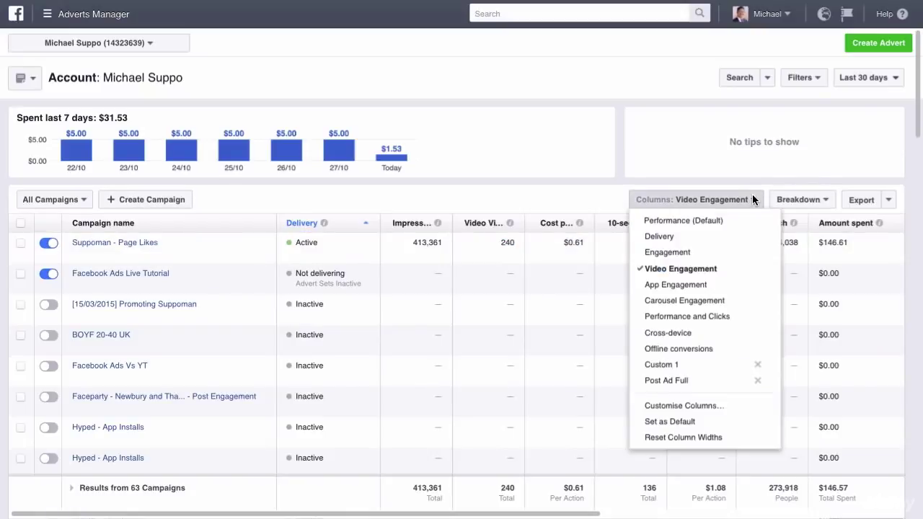
{"action": "left_click", "coordinate": [702, 254]}
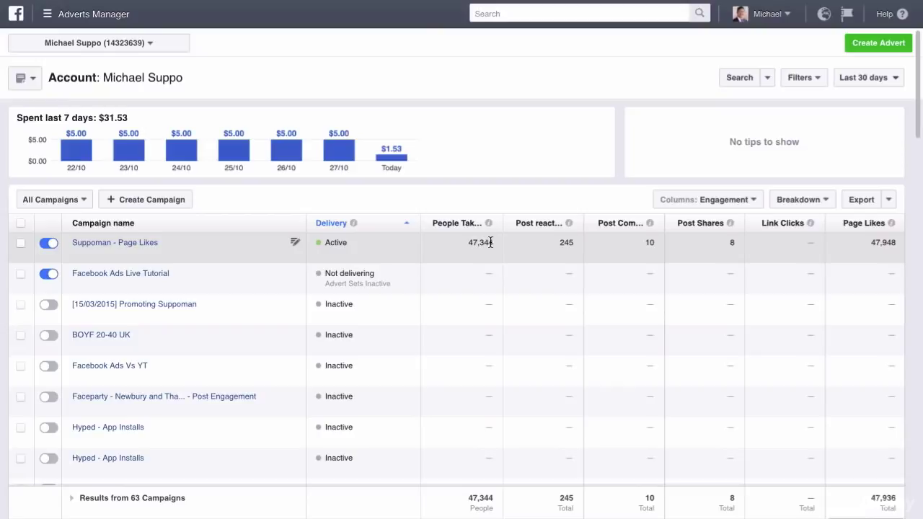
{"action": "left_click_drag", "start_coordinate": [493, 242], "coordinate": [473, 242]}
{"action": "left_click", "coordinate": [546, 245]}
{"action": "left_click", "coordinate": [752, 200]}
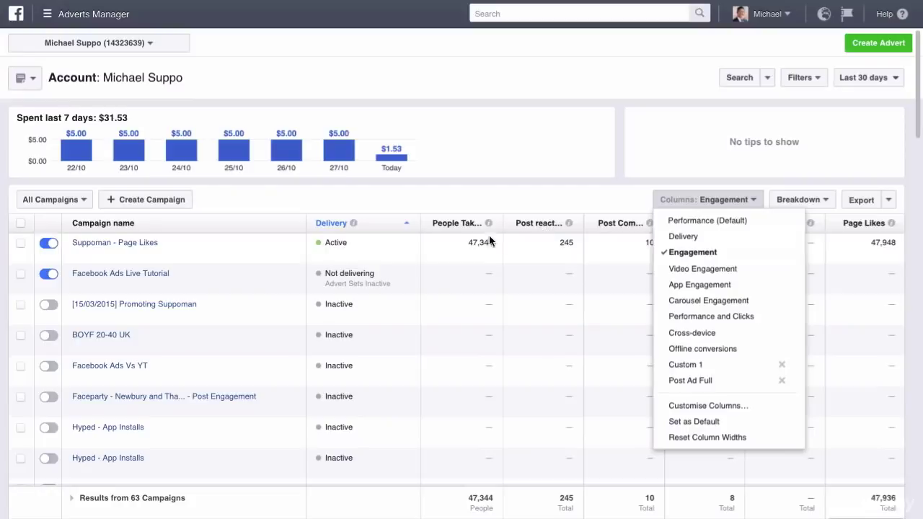
{"action": "left_click", "coordinate": [728, 198]}
{"action": "left_click", "coordinate": [707, 201]}
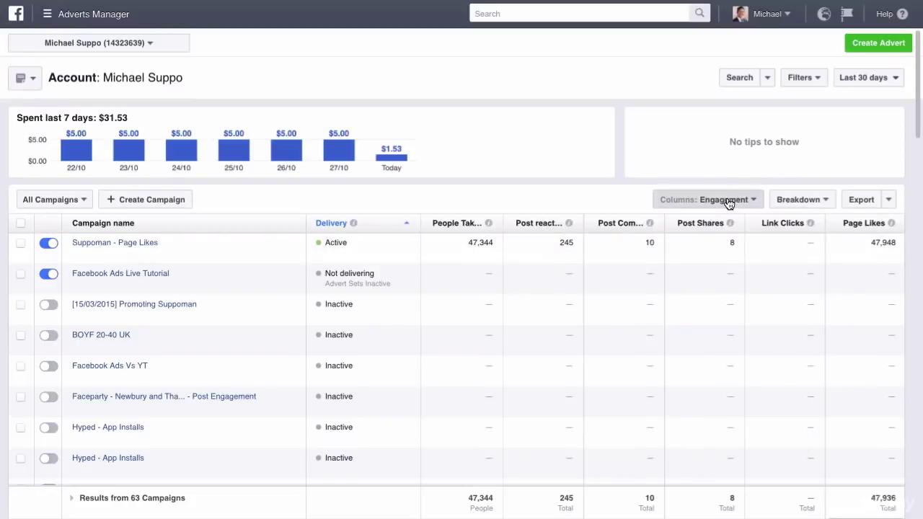
{"action": "left_click", "coordinate": [703, 219]}
Look through the metrics available in Customise Columns, from Performance down to Websites and Apps, and close it without changes.
{"action": "left_click", "coordinate": [728, 205]}
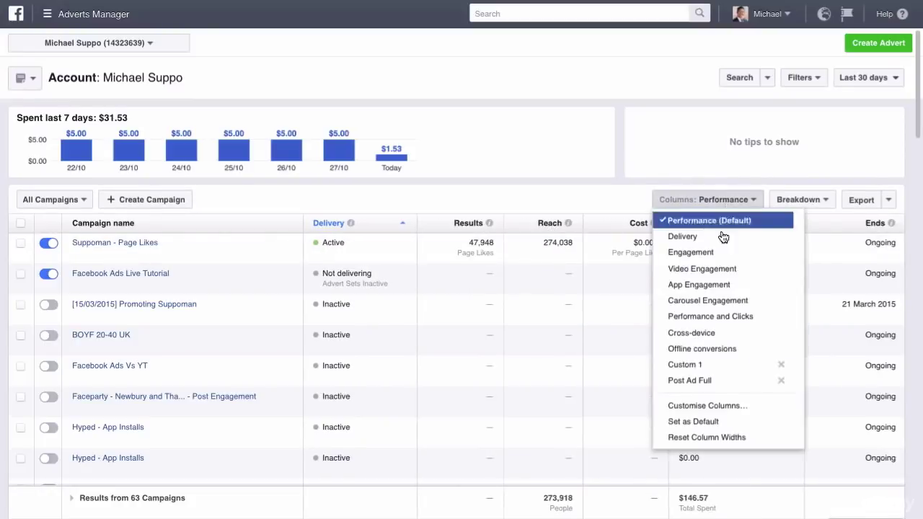
{"action": "left_click", "coordinate": [698, 407]}
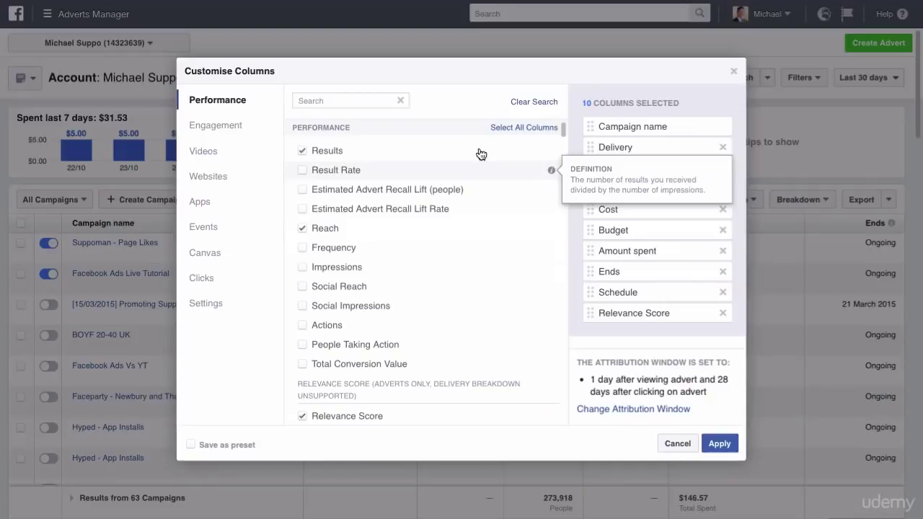
{"action": "left_click_drag", "start_coordinate": [563, 130], "coordinate": [565, 283]}
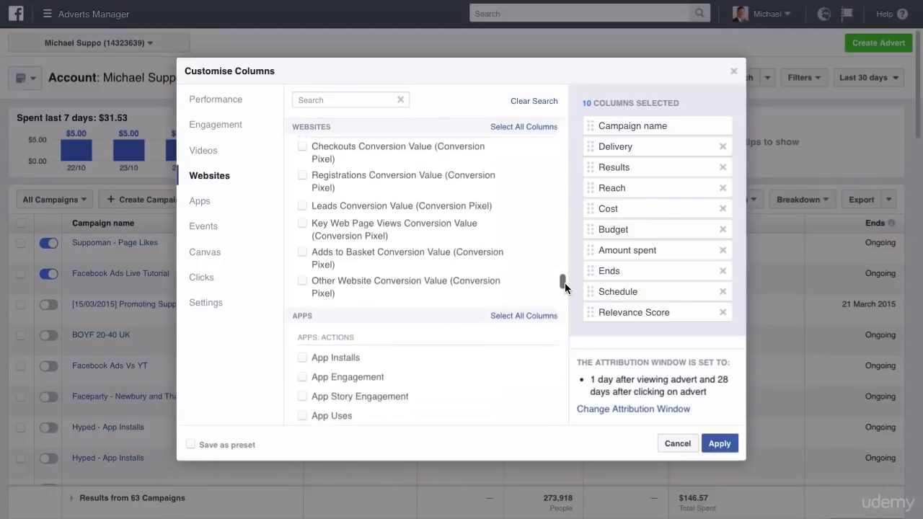
{"action": "left_click", "coordinate": [733, 71]}
Apply the Post Ad Full column preset to the campaign table and look across its cost, impression, social and post engagement columns.
{"action": "left_click", "coordinate": [752, 199]}
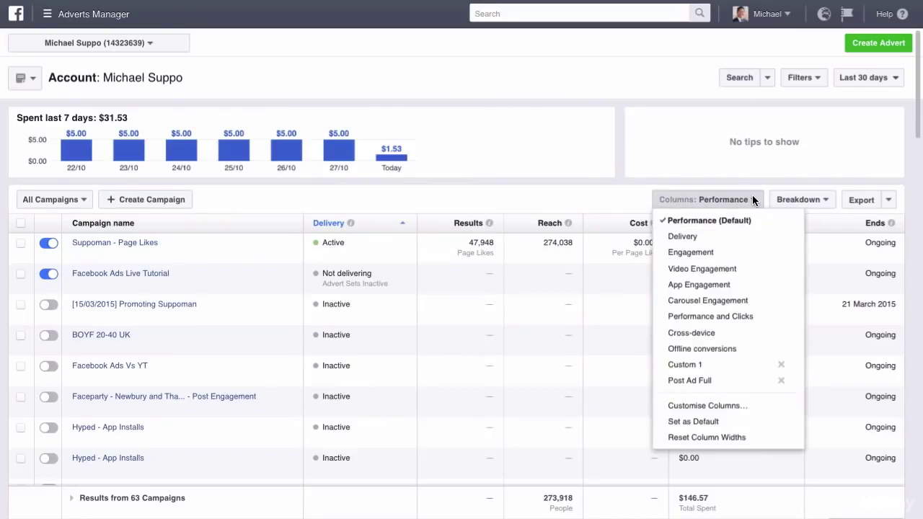
{"action": "left_click", "coordinate": [699, 387]}
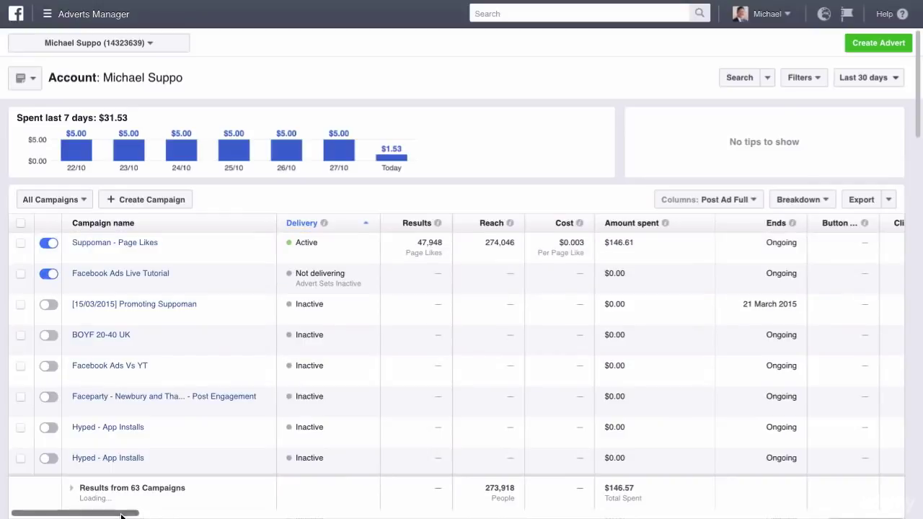
{"action": "left_click", "coordinate": [166, 515]}
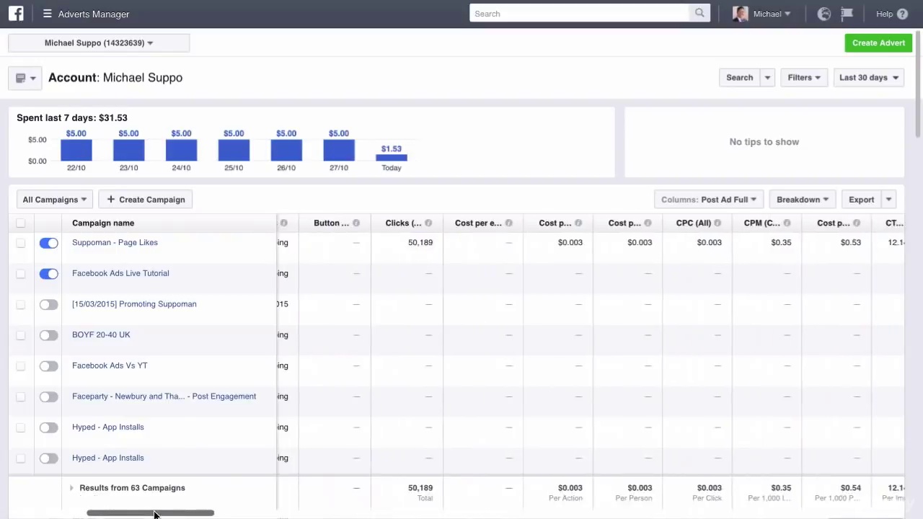
{"action": "left_click", "coordinate": [206, 514]}
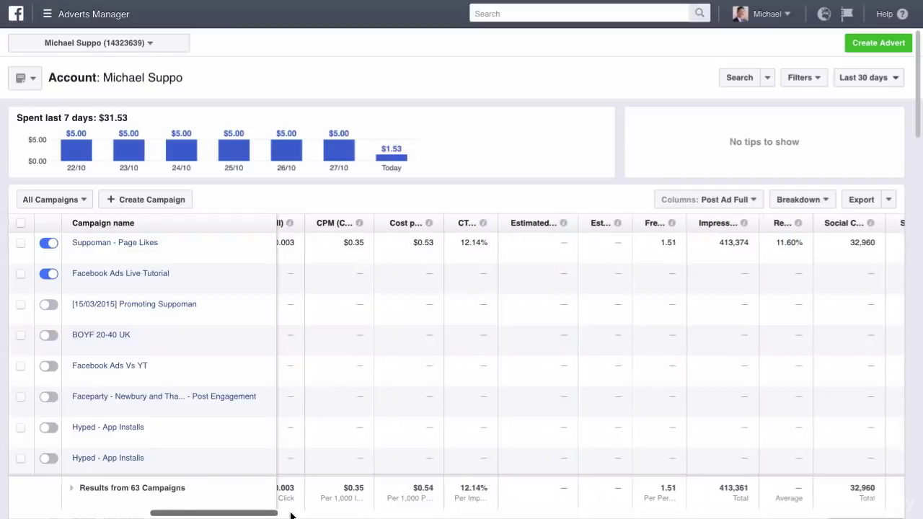
{"action": "left_click", "coordinate": [337, 517]}
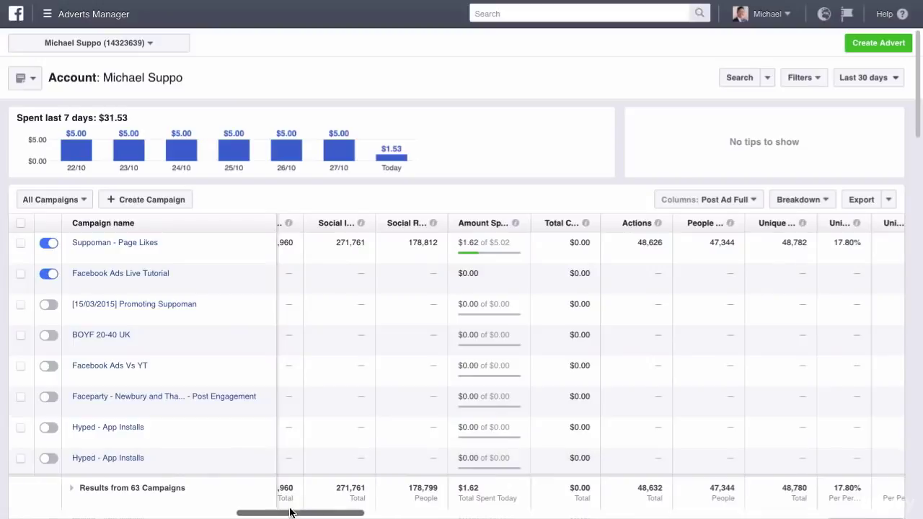
{"action": "left_click", "coordinate": [376, 514]}
{"action": "left_click_drag", "start_coordinate": [381, 513], "coordinate": [511, 513]}
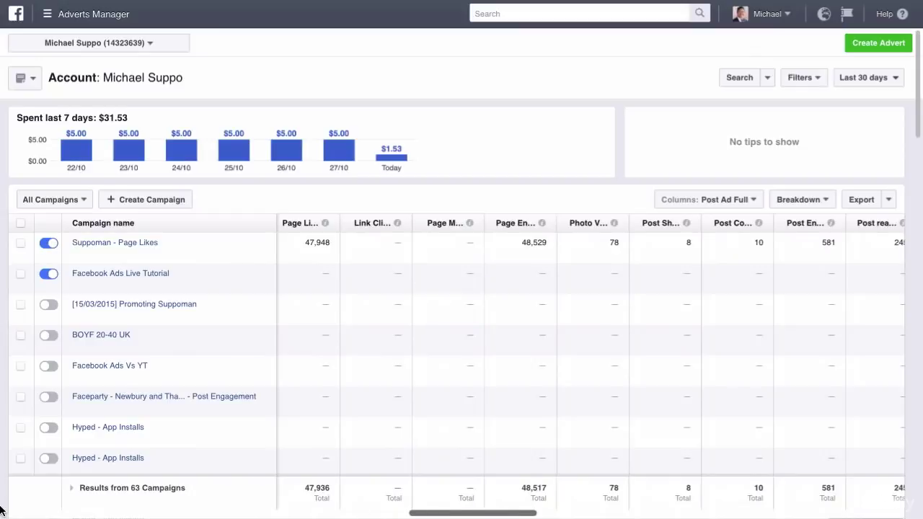
{"action": "left_click_drag", "start_coordinate": [5, 512], "coordinate": [1, 509]}
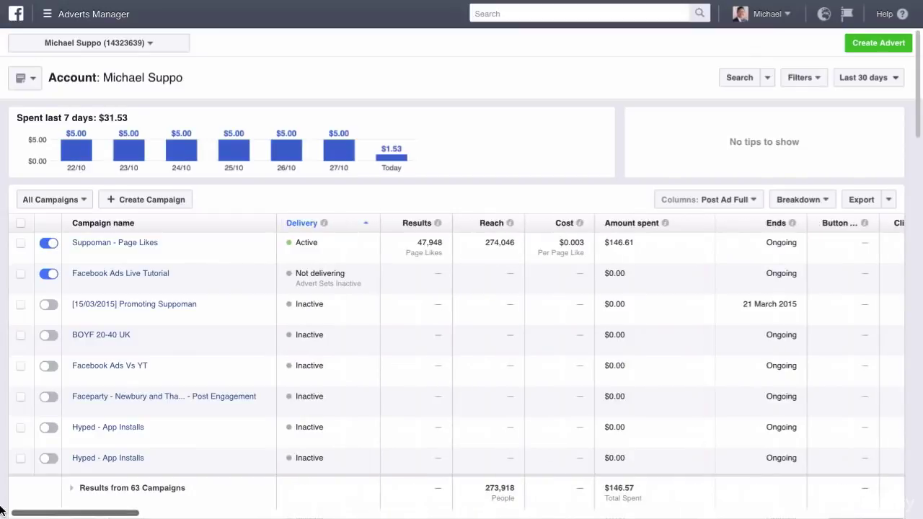
Review the Post Ad Full column selection in Customise Columns, covering categories such as Performance, Apps, Canvas and Settings, without changing it.
{"action": "left_click", "coordinate": [706, 199]}
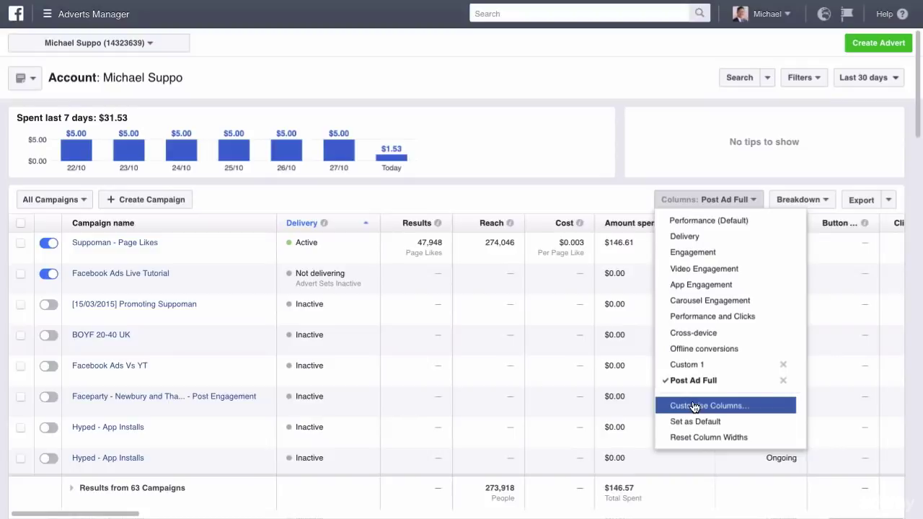
{"action": "left_click", "coordinate": [691, 405]}
{"action": "left_click_drag", "start_coordinate": [560, 123], "coordinate": [562, 207]}
{"action": "left_click", "coordinate": [216, 124]}
{"action": "left_click", "coordinate": [231, 101]}
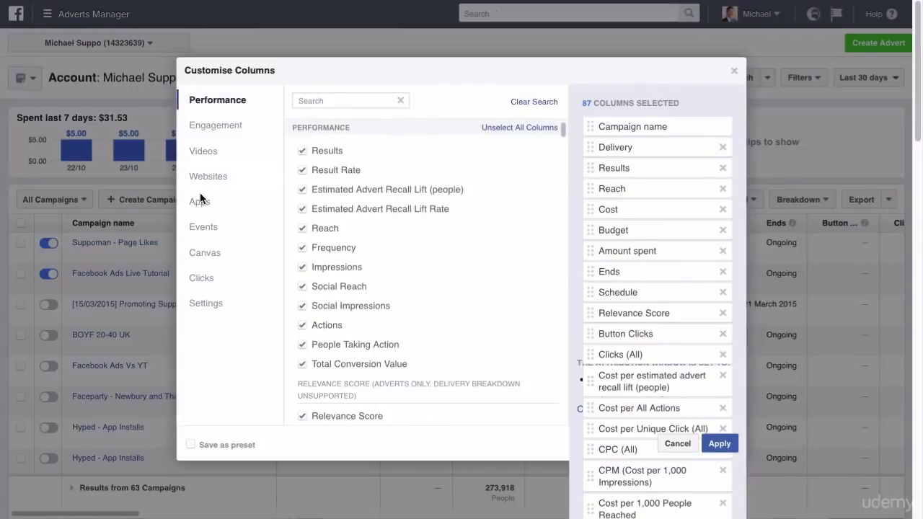
{"action": "left_click", "coordinate": [199, 202]}
{"action": "left_click", "coordinate": [197, 257]}
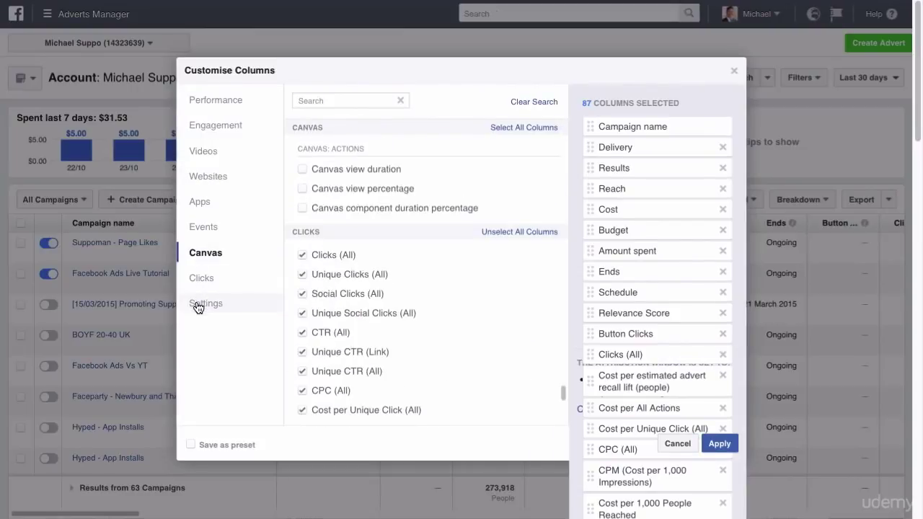
{"action": "left_click", "coordinate": [198, 306]}
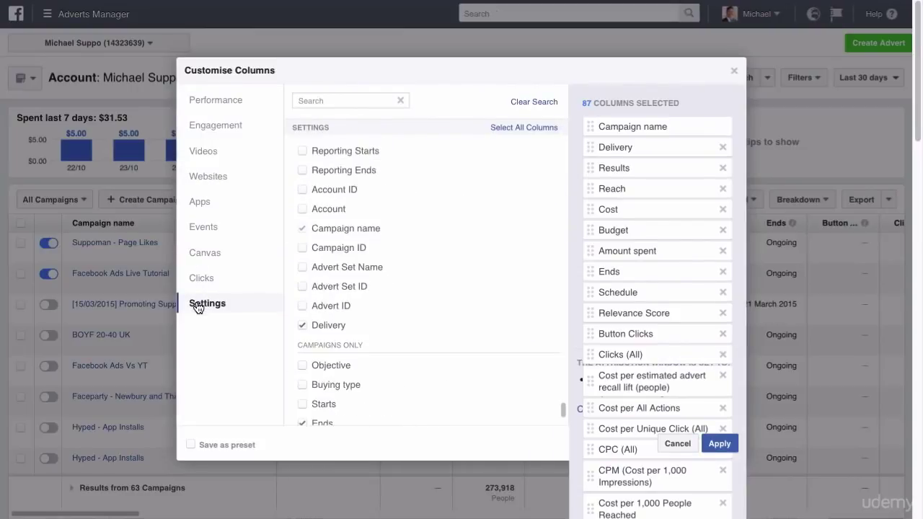
{"action": "left_click", "coordinate": [735, 72]}
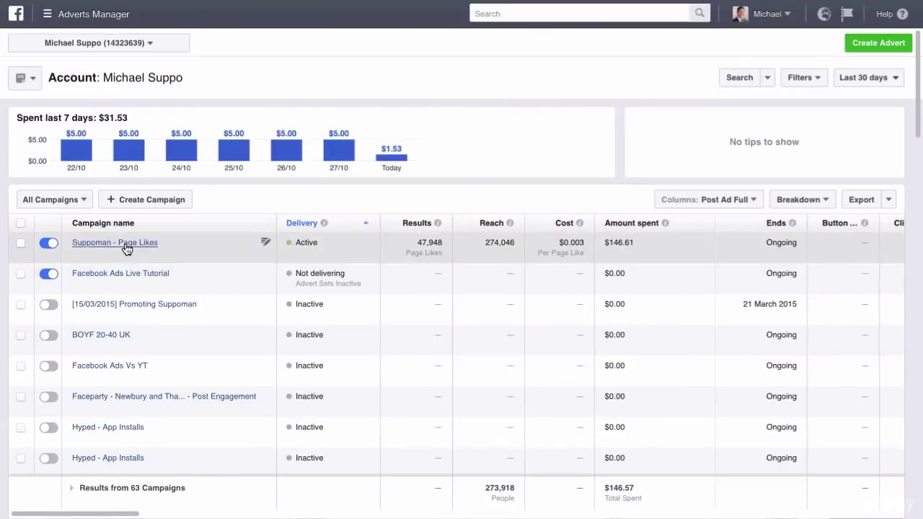
Open the Suppoman - Page Likes campaign to see its performance and advert sets.
{"action": "left_click", "coordinate": [126, 249]}
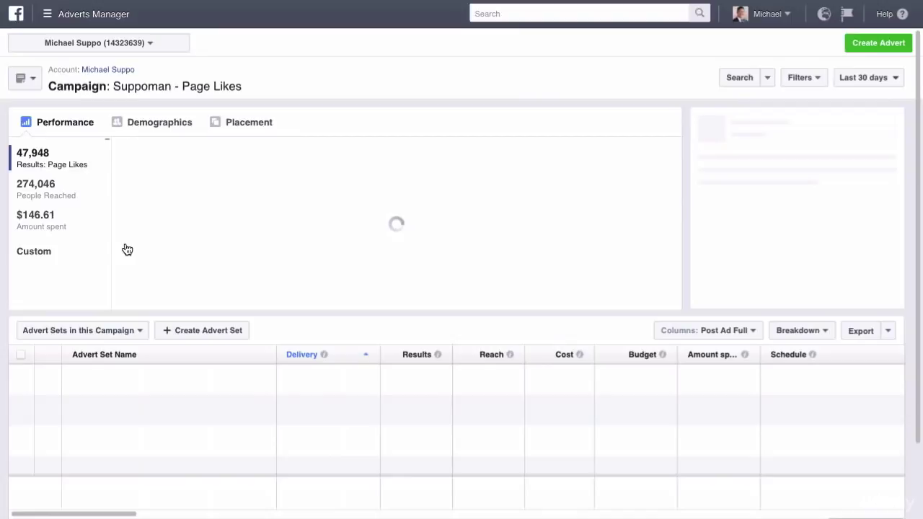